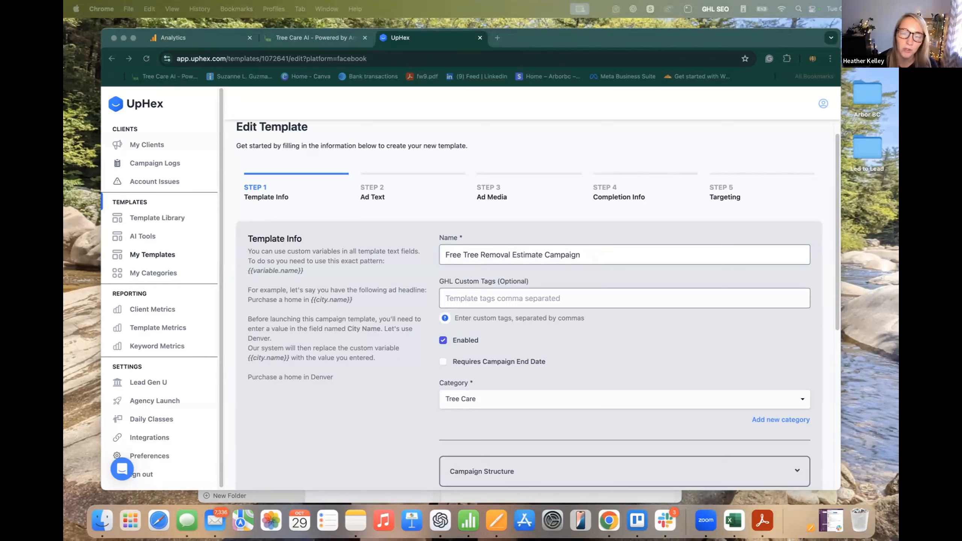
Set the template's GHL custom tag to FB Lead and continue to the ad text.
{"action": "left_click", "coordinate": [413, 398]}
{"action": "scroll", "coordinate": [412, 399], "scroll_direction": "down", "scroll_amount": 5}
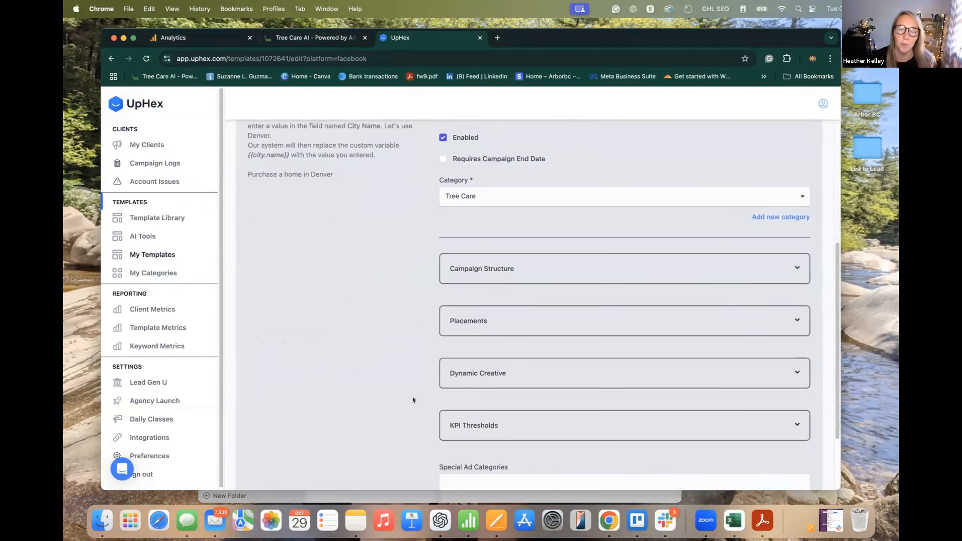
{"action": "scroll", "coordinate": [412, 398], "scroll_direction": "up", "scroll_amount": 6}
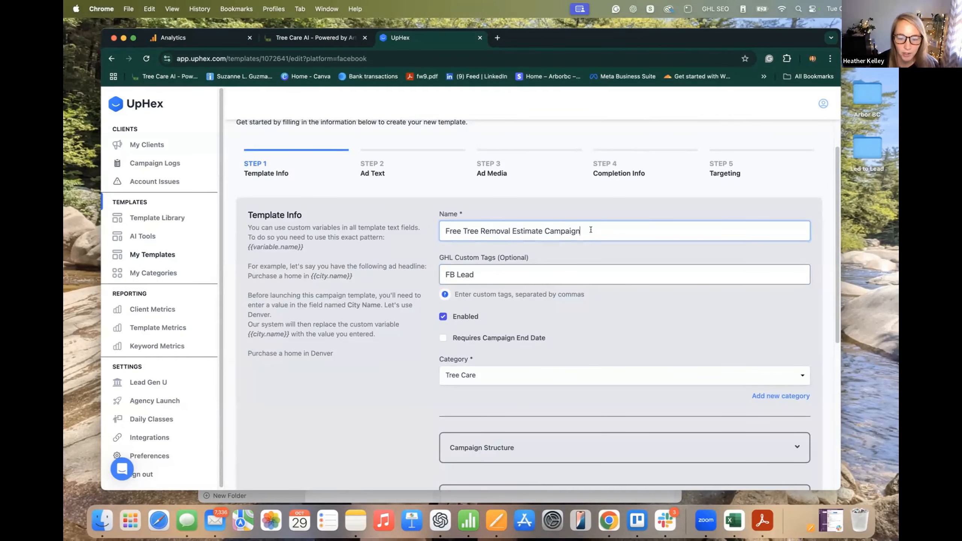
{"action": "left_click_drag", "start_coordinate": [590, 229], "coordinate": [447, 230]}
{"action": "left_click", "coordinate": [598, 230]}
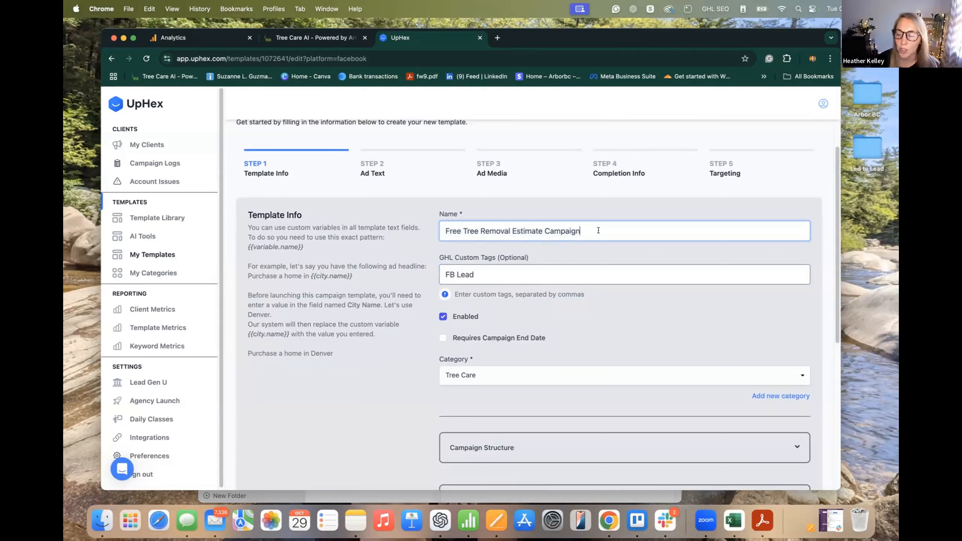
{"action": "scroll", "coordinate": [595, 229], "scroll_direction": "down", "scroll_amount": 8}
{"action": "left_click", "coordinate": [322, 439]}
Replace "Clovis Outdoor Service" in the ad headline with the custom variable {{company.name}}.
{"action": "mouse_move", "coordinate": [579, 234]}
{"action": "left_mouse_down"}
{"action": "mouse_move", "coordinate": [693, 234]}
{"action": "mouse_move", "coordinate": [562, 231]}
{"action": "left_mouse_up"}
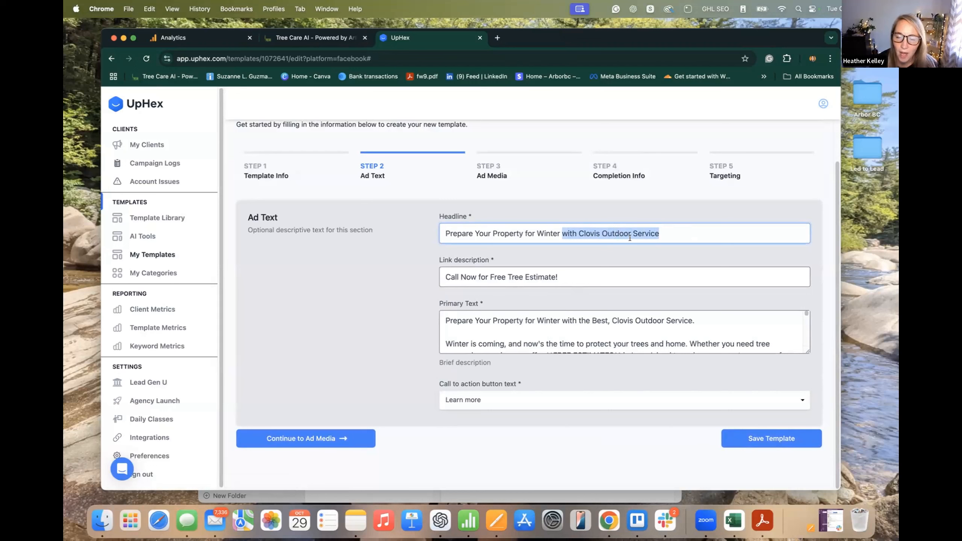
{"action": "left_click_drag", "start_coordinate": [656, 235], "coordinate": [592, 235]}
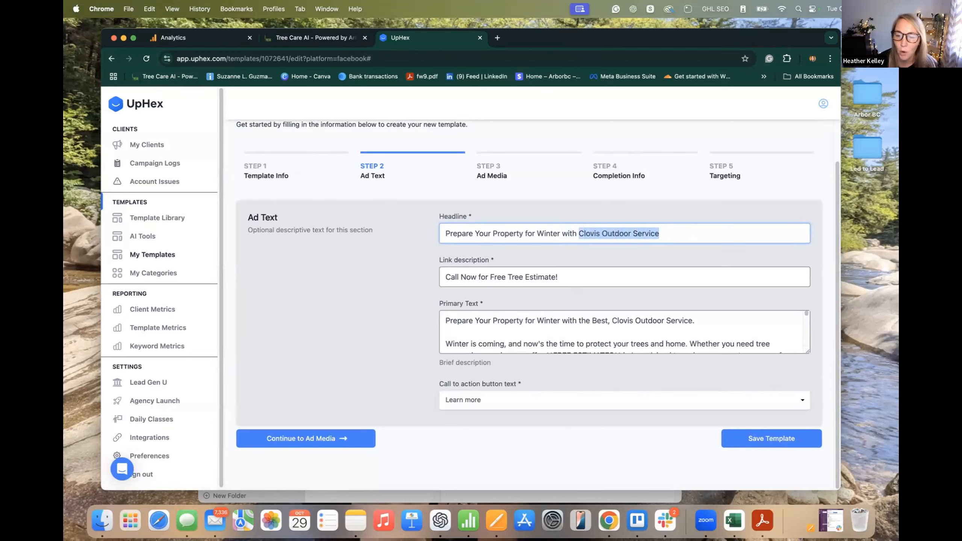
{"action": "type", "text": "{{"}
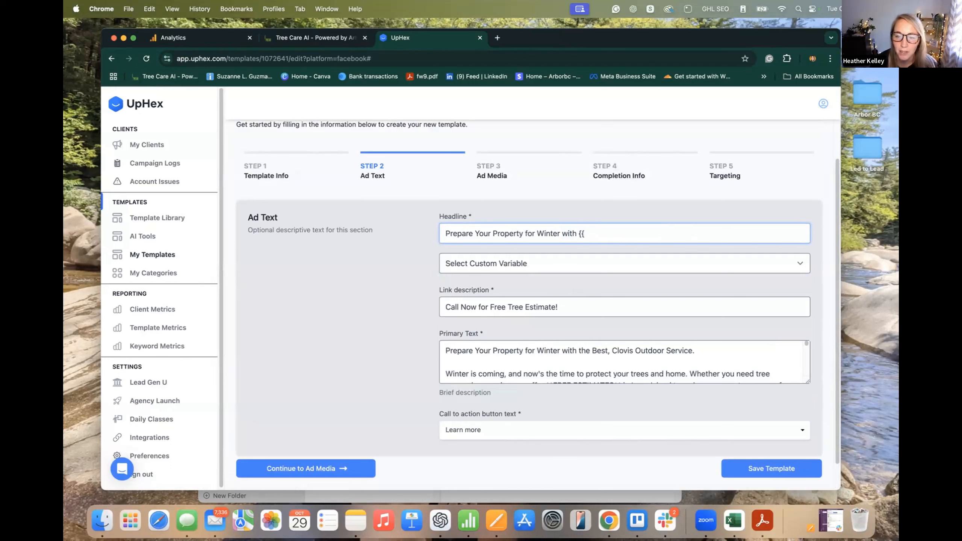
{"action": "type", "text": "company.name}}"}
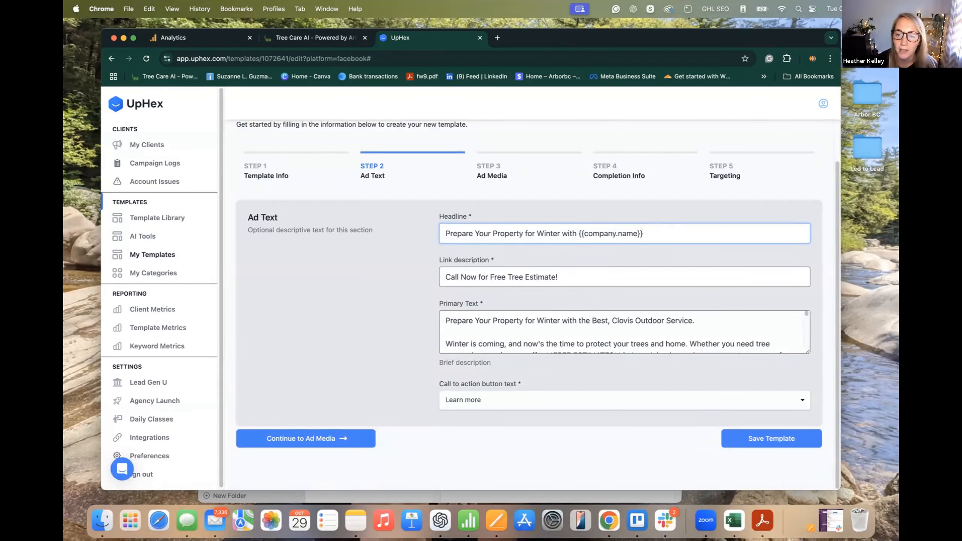
Replace "Clovis Outdoor Service" in the first line of the primary text with {{company.name}}.
{"action": "left_click", "coordinate": [691, 317]}
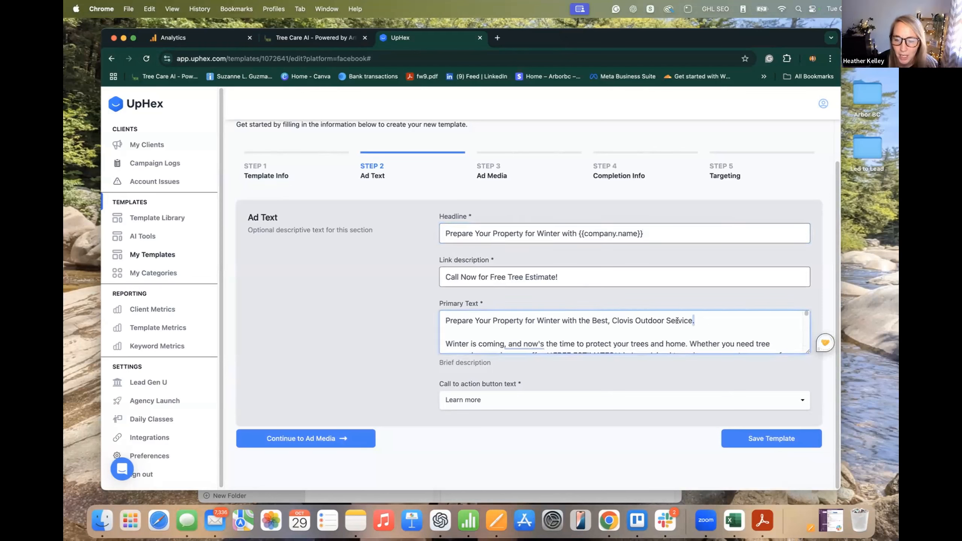
{"action": "left_click_drag", "start_coordinate": [692, 320], "coordinate": [611, 317]}
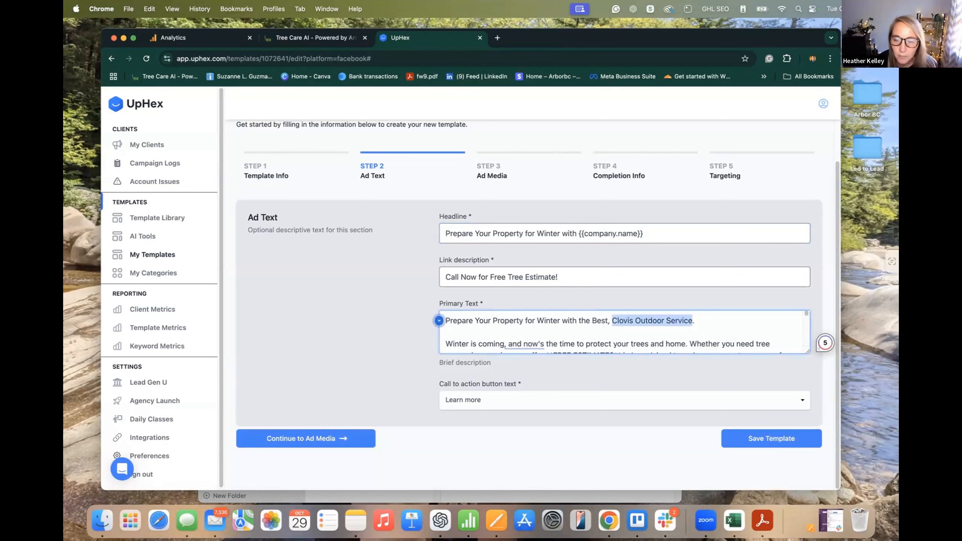
{"action": "type", "text": "{{Company"}
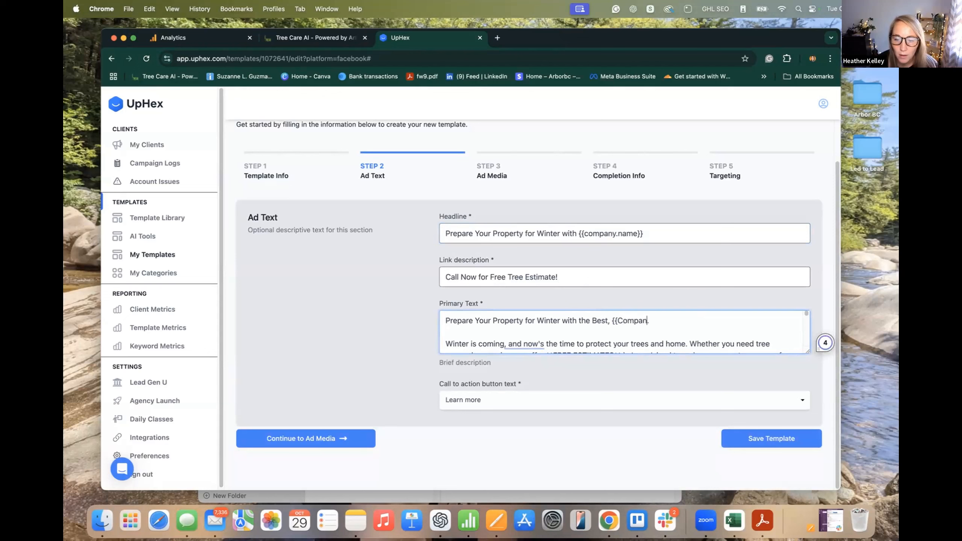
{"action": "type", "text": ".name"}
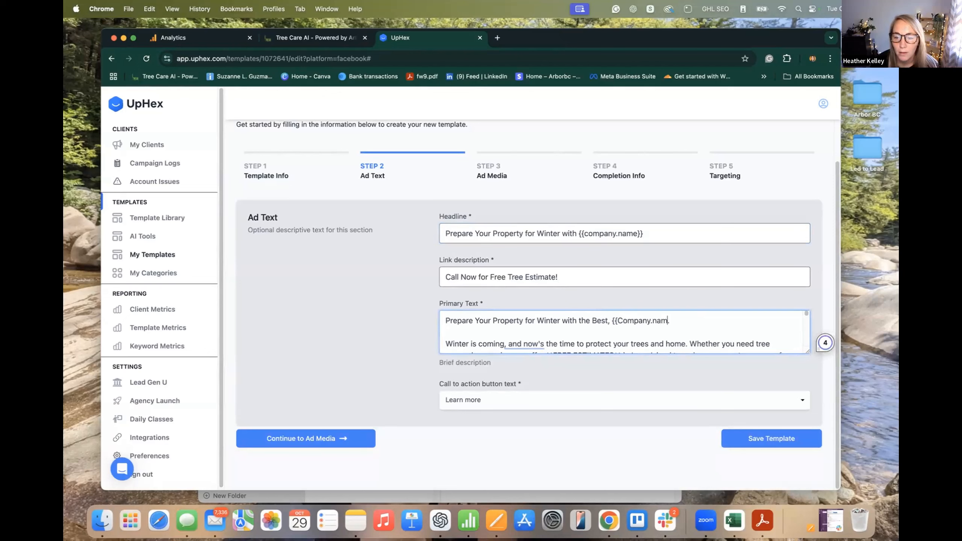
{"action": "type", "text": "}}"}
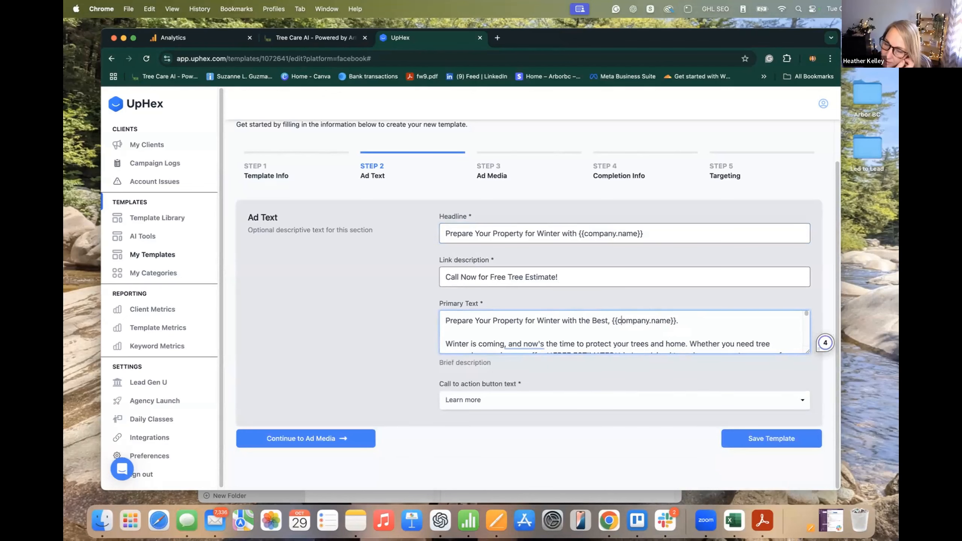
Enlarge the primary text box and replace Long Island in the "Fast and Professional Service" bullet with {{city.name}}.
{"action": "scroll", "coordinate": [622, 314], "scroll_direction": "down", "scroll_amount": 1}
{"action": "scroll", "coordinate": [623, 313], "scroll_direction": "up", "scroll_amount": 1}
{"action": "scroll", "coordinate": [622, 313], "scroll_direction": "down", "scroll_amount": 1}
{"action": "left_click_drag", "start_coordinate": [808, 352], "coordinate": [808, 424]}
{"action": "scroll", "coordinate": [691, 367], "scroll_direction": "down", "scroll_amount": 1}
{"action": "scroll", "coordinate": [691, 367], "scroll_direction": "up", "scroll_amount": 1}
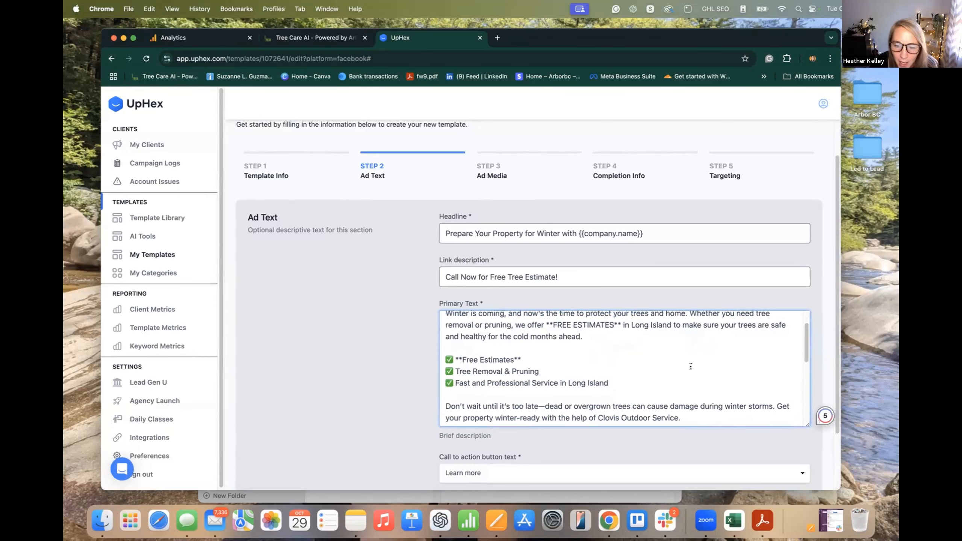
{"action": "left_click_drag", "start_coordinate": [611, 382], "coordinate": [681, 392]}
{"action": "scroll", "coordinate": [564, 383], "scroll_direction": "down", "scroll_amount": 1}
{"action": "type", "text": "{{city.name}}"}
Replace the company name in the primary text's "Don't wait until it's too late" paragraph with {{company.name}}.
{"action": "scroll", "coordinate": [601, 385], "scroll_direction": "down", "scroll_amount": 1}
{"action": "type", "text": "{{company.n"}
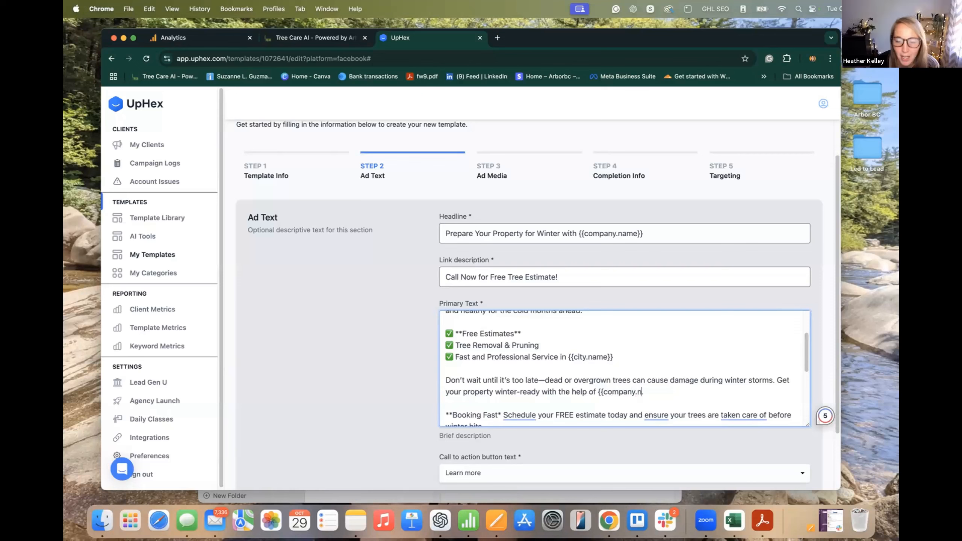
{"action": "type", "text": "ame}}."}
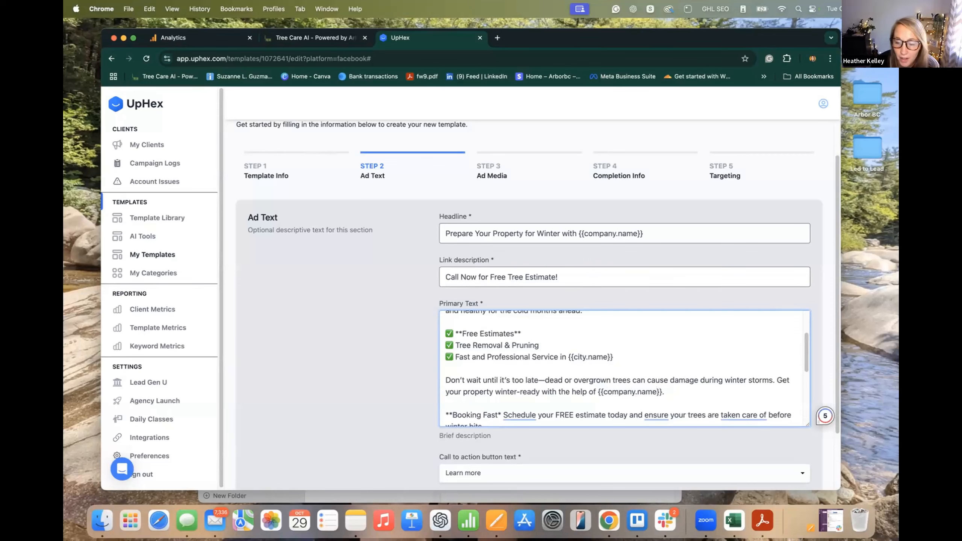
Revise the closing primary text: reword the quotes bullet to "Estimates Scheduled in Minutes", drop "Instant Tree Quote", and use {{tracking.phone.number}} in the call line.
{"action": "scroll", "coordinate": [623, 374], "scroll_direction": "down", "scroll_amount": 3}
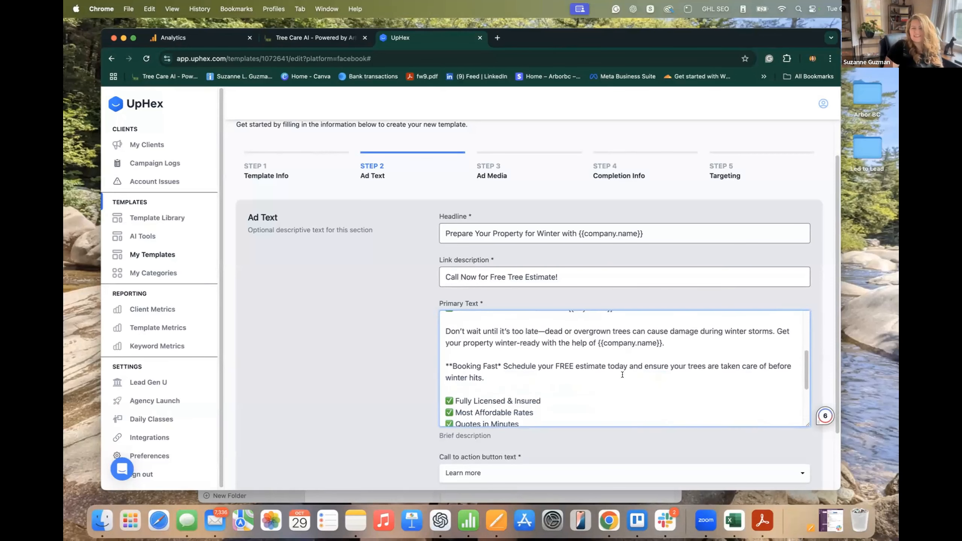
{"action": "scroll", "coordinate": [623, 375], "scroll_direction": "down", "scroll_amount": 3}
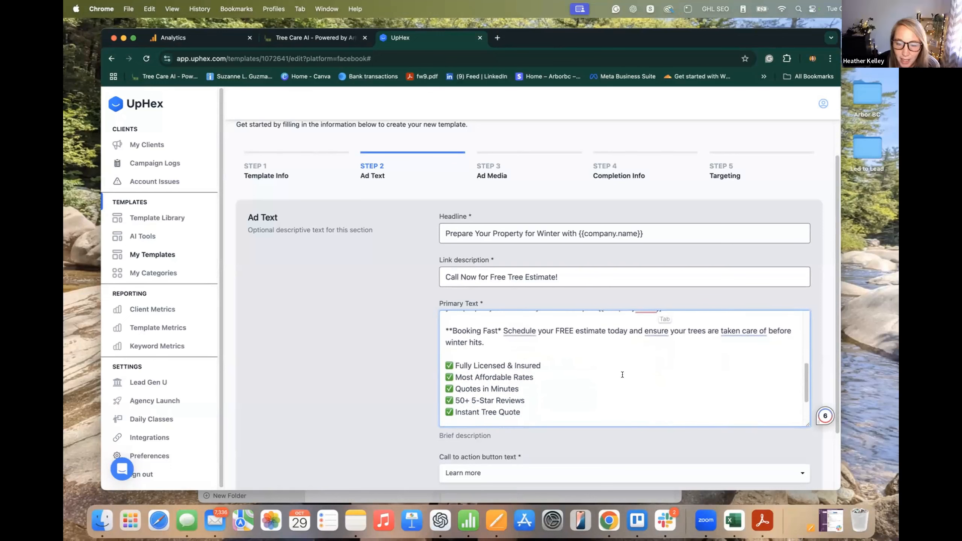
{"action": "left_click", "coordinate": [534, 385]}
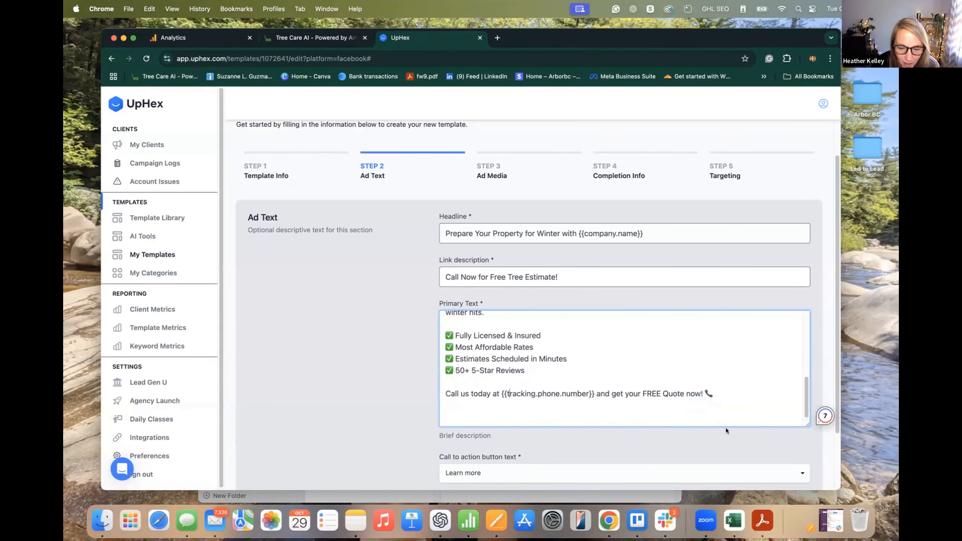
Continue to Ad Media, review the uploaded images, and continue to Completion Info.
{"action": "scroll", "coordinate": [726, 428], "scroll_direction": "down", "scroll_amount": 2}
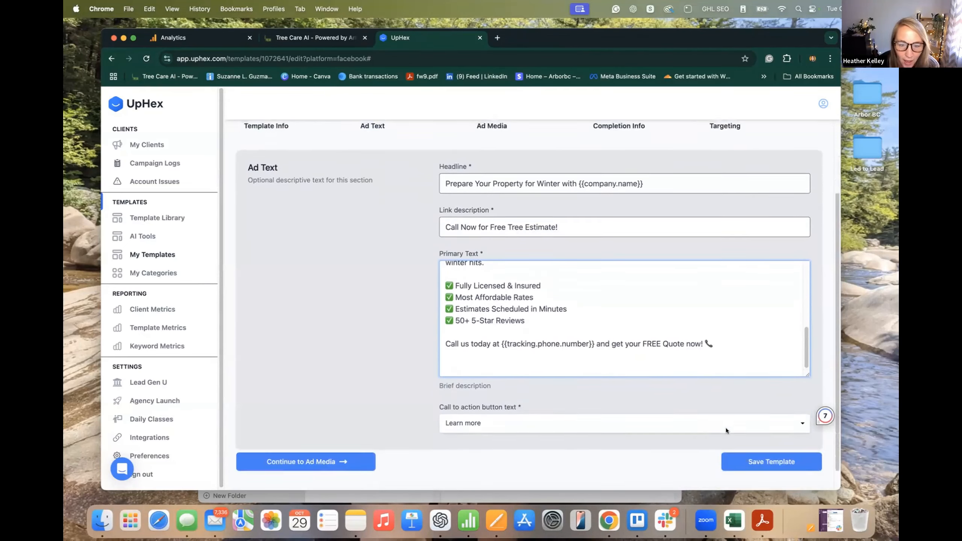
{"action": "scroll", "coordinate": [726, 428], "scroll_direction": "down", "scroll_amount": 1}
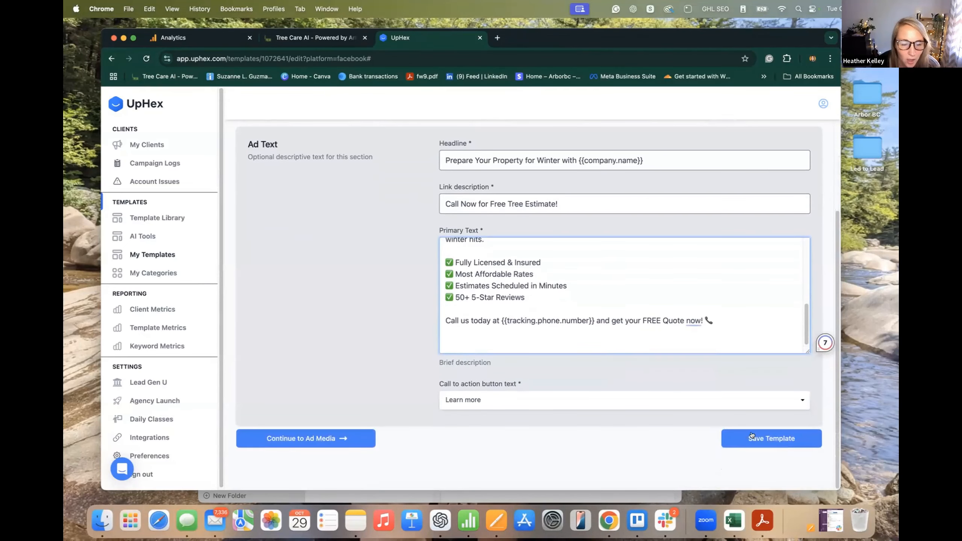
{"action": "left_click", "coordinate": [358, 439]}
{"action": "scroll", "coordinate": [762, 422], "scroll_direction": "down", "scroll_amount": 1}
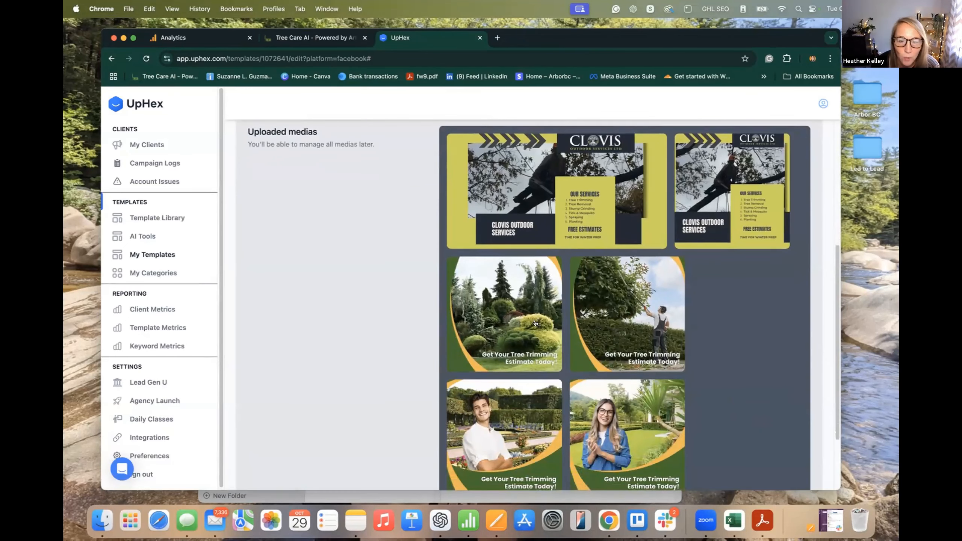
{"action": "mouse_move", "coordinate": [509, 314]}
{"action": "scroll", "coordinate": [502, 313], "scroll_direction": "down", "scroll_amount": 5}
{"action": "left_click", "coordinate": [357, 439]}
Expand the lead form's background image and greeting sections and set the greeting headline to "Tree Care Services {{city.name}}".
{"action": "scroll", "coordinate": [621, 343], "scroll_direction": "down", "scroll_amount": 5}
{"action": "left_click", "coordinate": [797, 236]}
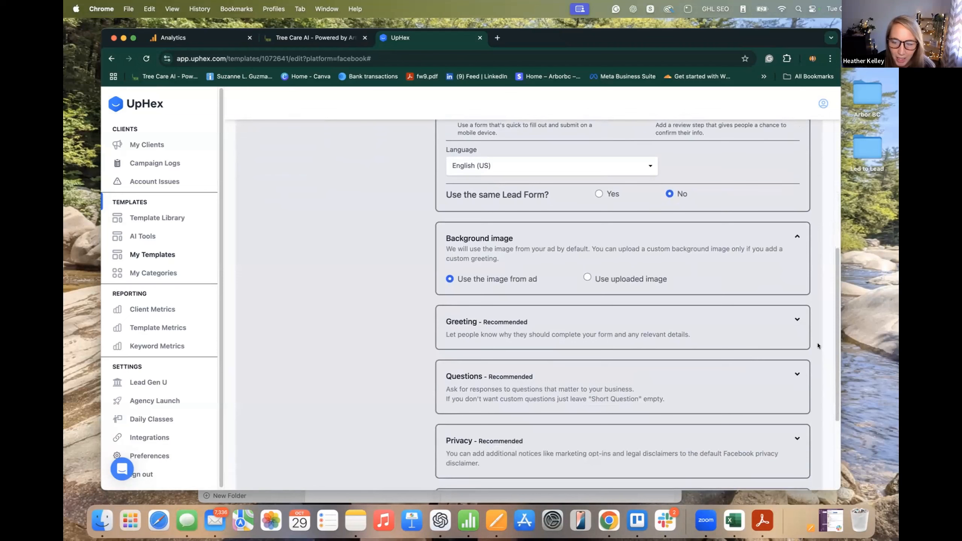
{"action": "left_click", "coordinate": [797, 320]}
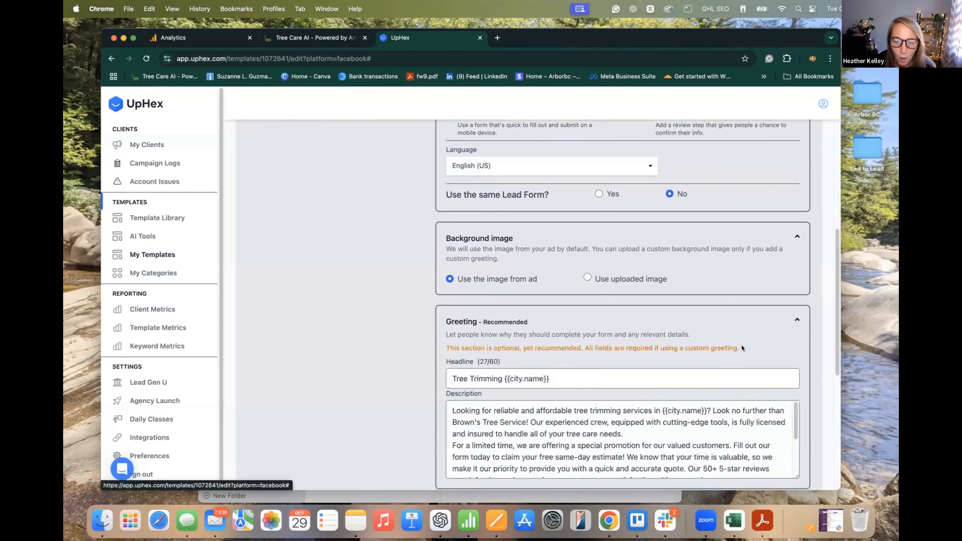
{"action": "scroll", "coordinate": [741, 348], "scroll_direction": "down", "scroll_amount": 3}
{"action": "double_click", "coordinate": [486, 294]}
{"action": "type", "text": "Care Services"}
{"action": "scroll", "coordinate": [524, 346], "scroll_direction": "up", "scroll_amount": 1}
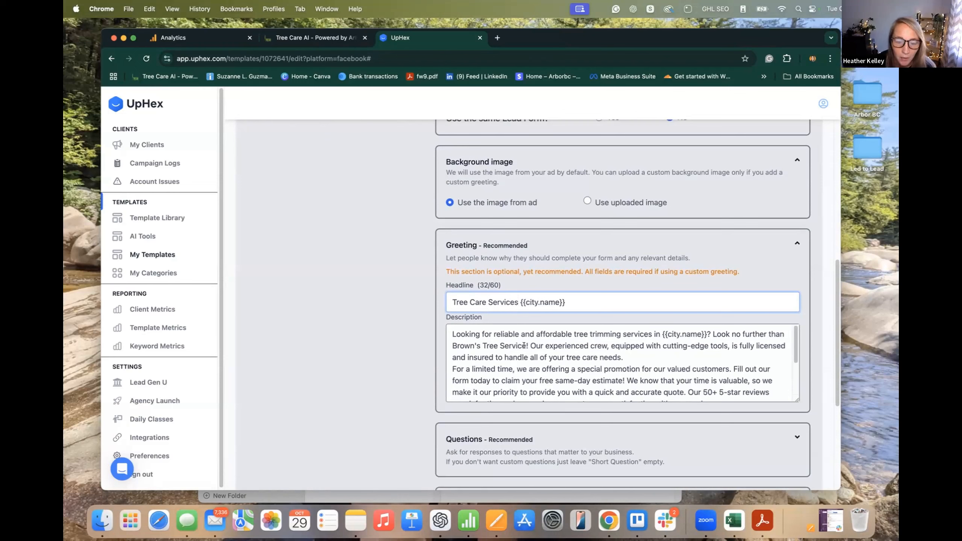
Update the greeting description to name {{company.name}}, offer a "Free Estimate and Risk Assessment", and mention reviews without "50+ 5-star".
{"action": "left_click_drag", "start_coordinate": [528, 346], "coordinate": [451, 344]}
{"action": "type", "text": "{{c"}
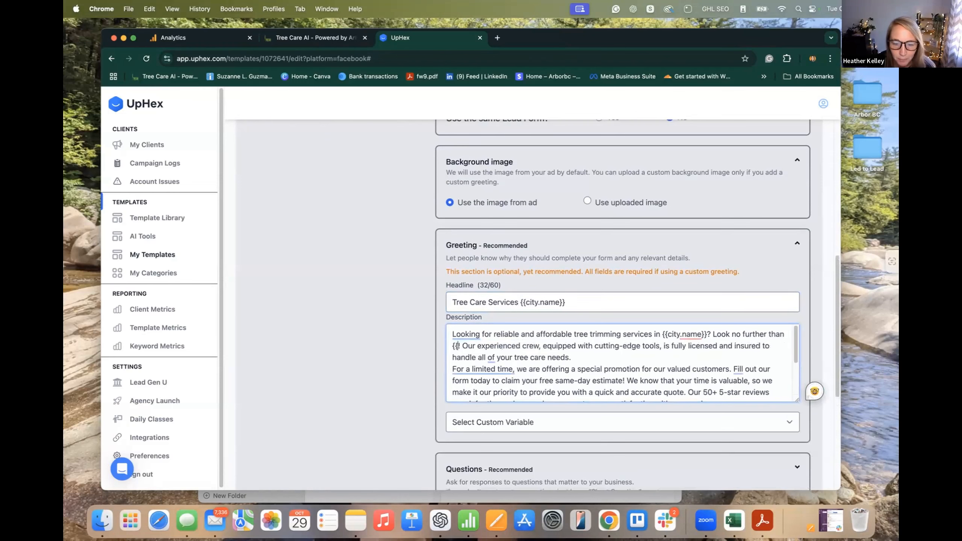
{"action": "type", "text": "om"}
{"action": "scroll", "coordinate": [621, 363], "scroll_direction": "down", "scroll_amount": 3}
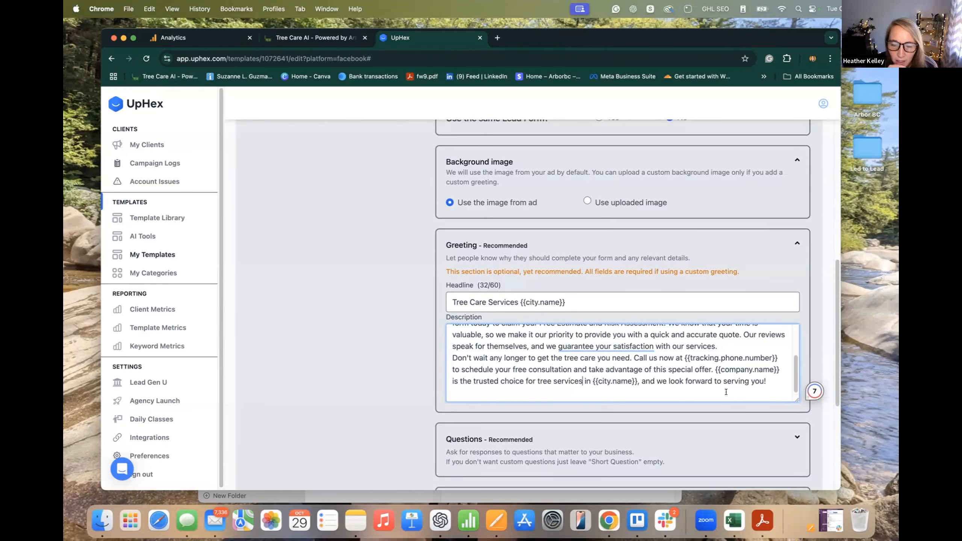
{"action": "scroll", "coordinate": [727, 392], "scroll_direction": "up", "scroll_amount": 1}
{"action": "scroll", "coordinate": [727, 392], "scroll_direction": "down", "scroll_amount": 1}
{"action": "scroll", "coordinate": [727, 392], "scroll_direction": "up", "scroll_amount": 5}
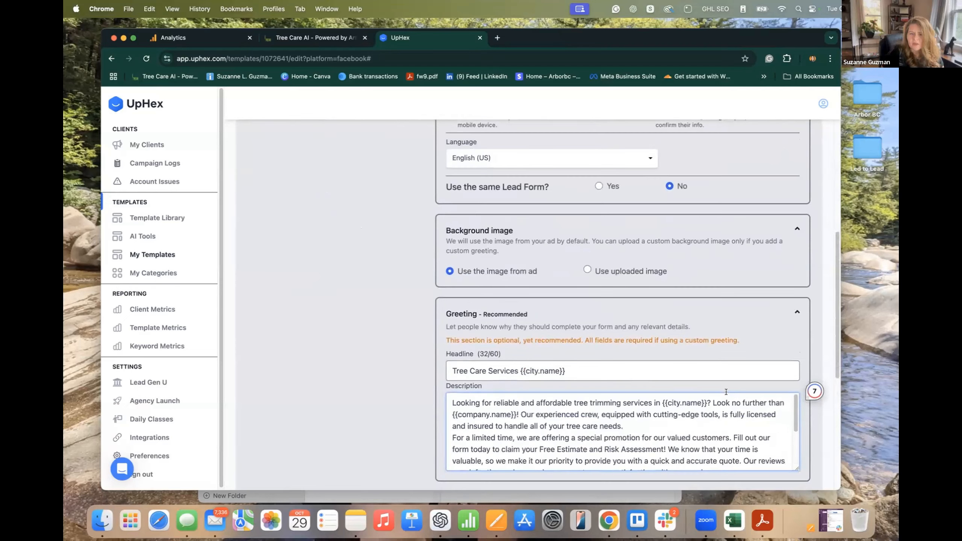
{"action": "scroll", "coordinate": [714, 400], "scroll_direction": "down", "scroll_amount": 6}
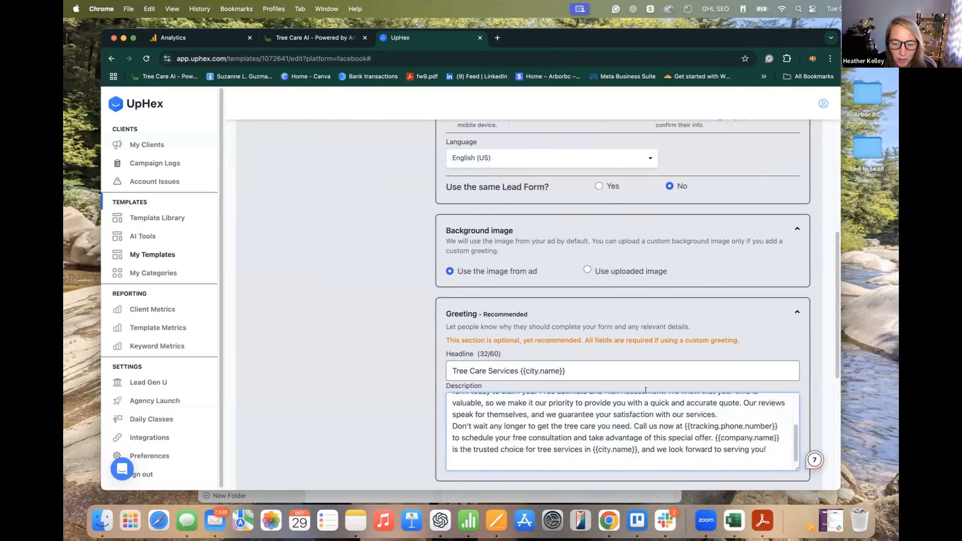
{"action": "scroll", "coordinate": [715, 400], "scroll_direction": "down", "scroll_amount": 1}
Expand the Questions section and reword its description to say "our Tree Services in {{city.name}}".
{"action": "left_click", "coordinate": [709, 373]}
{"action": "scroll", "coordinate": [708, 373], "scroll_direction": "down", "scroll_amount": 3}
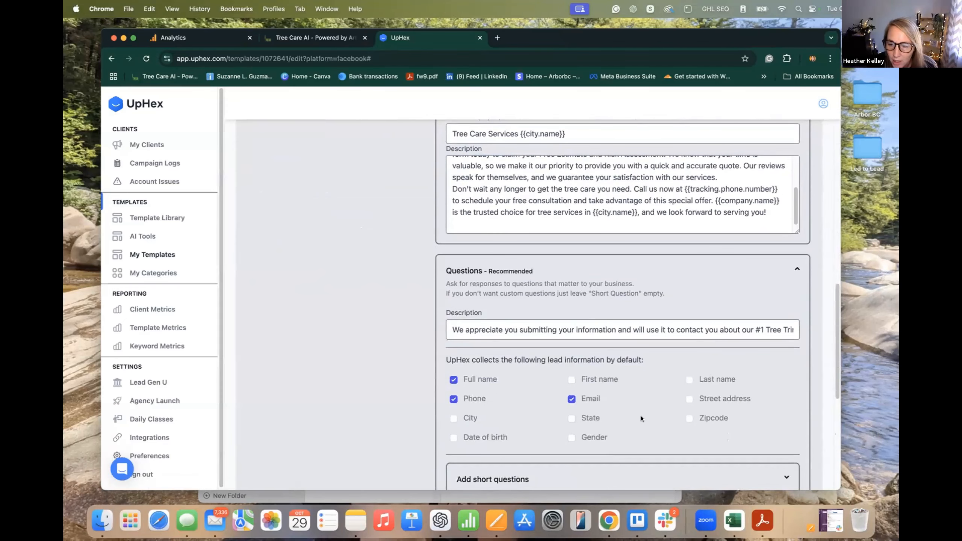
{"action": "left_click", "coordinate": [772, 329]}
{"action": "key", "text": "Right"}
{"action": "key", "text": "Right"}
{"action": "key", "text": "Right"}
{"action": "key", "text": "Right"}
{"action": "key", "text": "Right"}
{"action": "key", "text": "Right"}
{"action": "key", "text": "Right"}
{"action": "key", "text": "Right"}
{"action": "key", "text": "Right"}
{"action": "key", "text": "Right"}
{"action": "key", "text": "Right"}
{"action": "key", "text": "Right"}
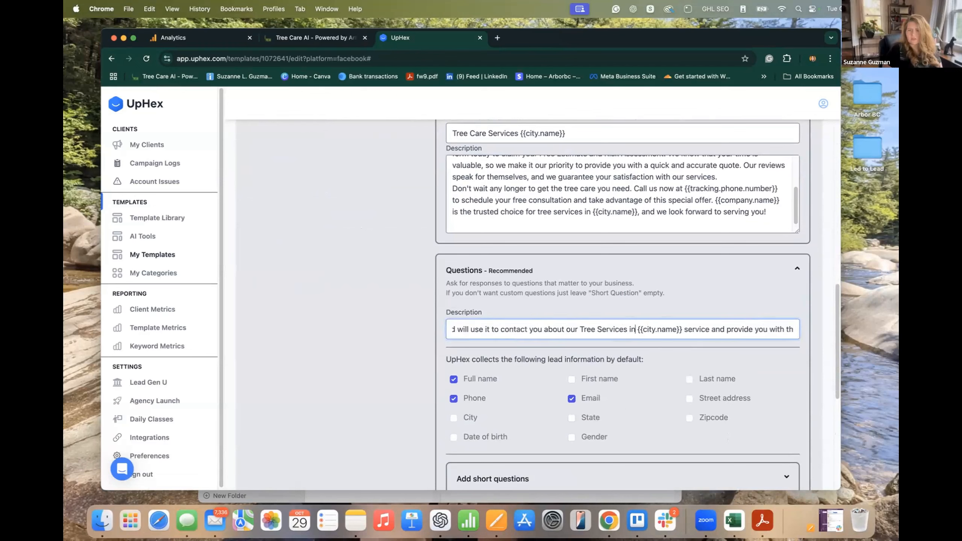
Delete the word "service" after {{city.name}} in the questions description and check the sentence through to its end.
{"action": "scroll", "coordinate": [623, 322], "scroll_direction": "down", "scroll_amount": 1}
{"action": "left_click_drag", "start_coordinate": [711, 318], "coordinate": [684, 318]}
{"action": "key", "text": "BackSpace"}
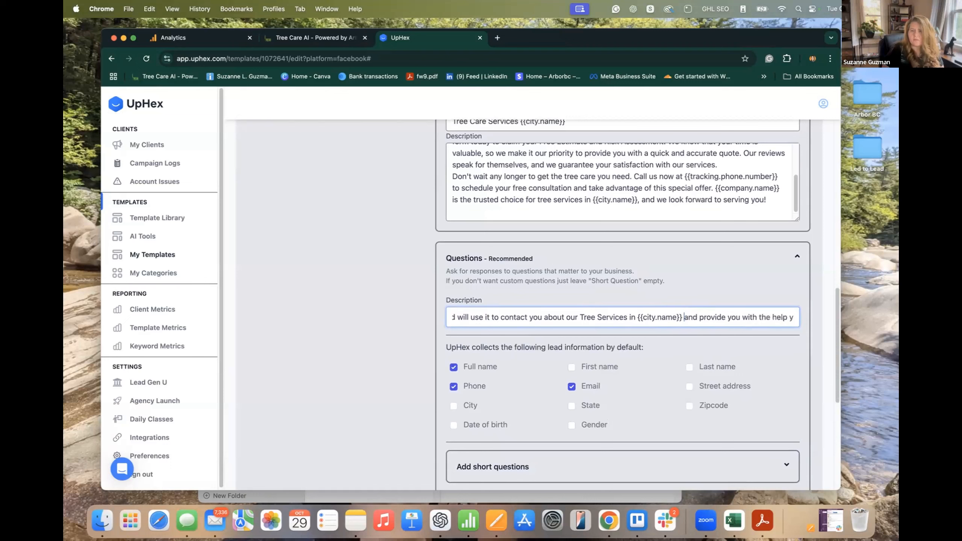
{"action": "key", "text": "Right"}
{"action": "key", "text": "Right"}
{"action": "key", "text": "Right"}
{"action": "key", "text": "Right"}
{"action": "key", "text": "Right"}
{"action": "key", "text": "Right"}
{"action": "key", "text": "Right"}
{"action": "key", "text": "Right"}
{"action": "key", "text": "Right"}
{"action": "key", "text": "Right"}
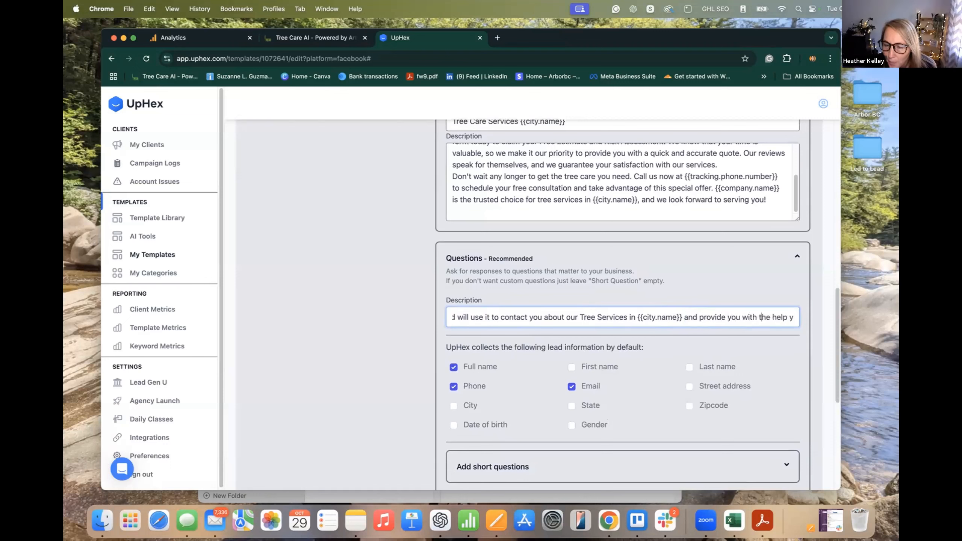
{"action": "key", "text": "Right"}
{"action": "key", "text": "Right"}
{"action": "key", "text": "Right"}
{"action": "key", "text": "Right"}
{"action": "key", "text": "Right"}
{"action": "key", "text": "Right"}
{"action": "key", "text": "Right"}
{"action": "key", "text": "Right"}
{"action": "key", "text": "Right"}
{"action": "key", "text": "Right"}
{"action": "key", "text": "Right"}
{"action": "key", "text": "Right"}
{"action": "key", "text": "Right"}
{"action": "key", "text": "Right"}
{"action": "key", "text": "Right"}
{"action": "key", "text": "Right"}
{"action": "key", "text": "Right"}
{"action": "key", "text": "Right"}
{"action": "key", "text": "Right"}
{"action": "key", "text": "Right"}
{"action": "key", "text": "Right"}
{"action": "key", "text": "Right"}
{"action": "key", "text": "Right"}
{"action": "key", "text": "Right"}
{"action": "key", "text": "Right"}
{"action": "key", "text": "Right"}
{"action": "key", "text": "Right"}
{"action": "key", "text": "Right"}
{"action": "key", "text": "Right"}
{"action": "key", "text": "Right"}
{"action": "key", "text": "Right"}
{"action": "key", "text": "Right"}
{"action": "key", "text": "Right"}
{"action": "key", "text": "Right"}
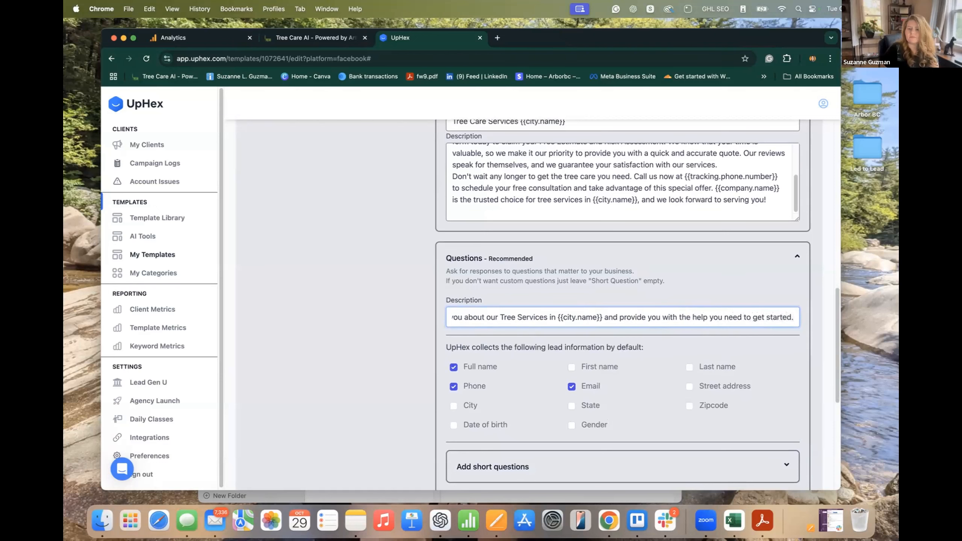
Expand the Privacy and Completion sections and review the disclaimer fields and completion message.
{"action": "scroll", "coordinate": [650, 360], "scroll_direction": "down", "scroll_amount": 1}
{"action": "scroll", "coordinate": [651, 362], "scroll_direction": "down", "scroll_amount": 7}
{"action": "left_click", "coordinate": [797, 308]}
{"action": "scroll", "coordinate": [651, 326], "scroll_direction": "down", "scroll_amount": 6}
{"action": "left_click", "coordinate": [652, 327]}
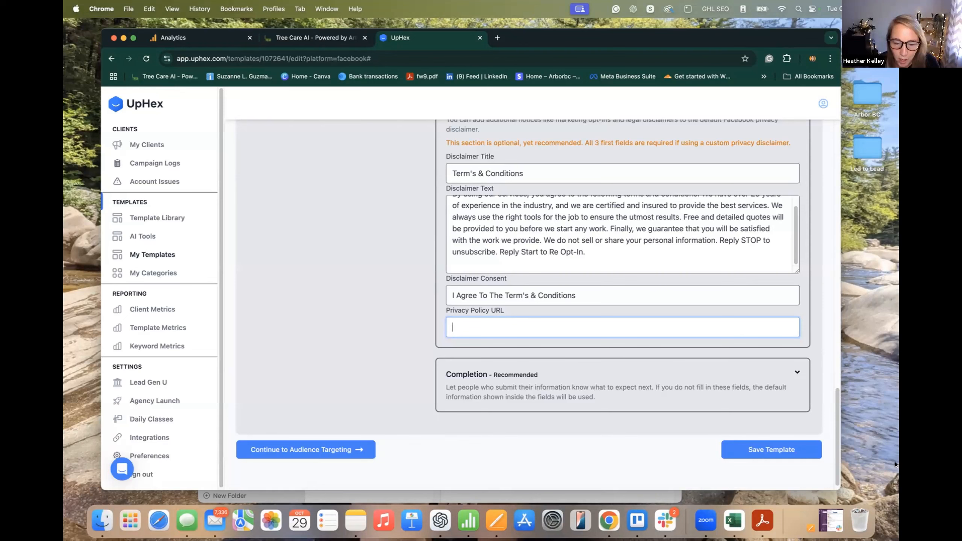
{"action": "left_click", "coordinate": [797, 372]}
{"action": "scroll", "coordinate": [740, 398], "scroll_direction": "down", "scroll_amount": 3}
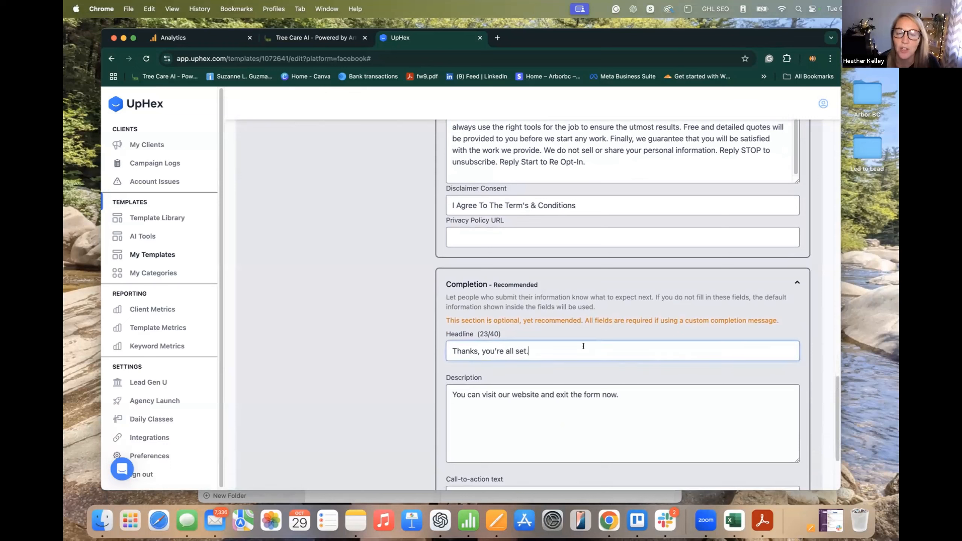
Reword the completion headline to "Thanks, we will reach out to you soon!".
{"action": "left_click_drag", "start_coordinate": [529, 351], "coordinate": [482, 351]}
{"action": "type", "text": "we wil"}
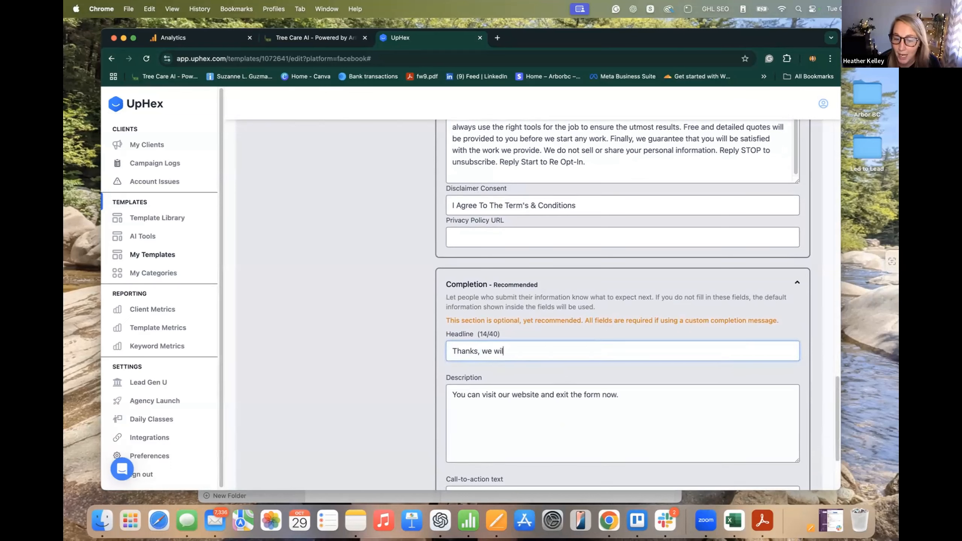
{"action": "type", "text": "l reach out to you soon!"}
Insert the variable {{company.website}} after "website" in the completion description.
{"action": "left_click", "coordinate": [539, 395]}
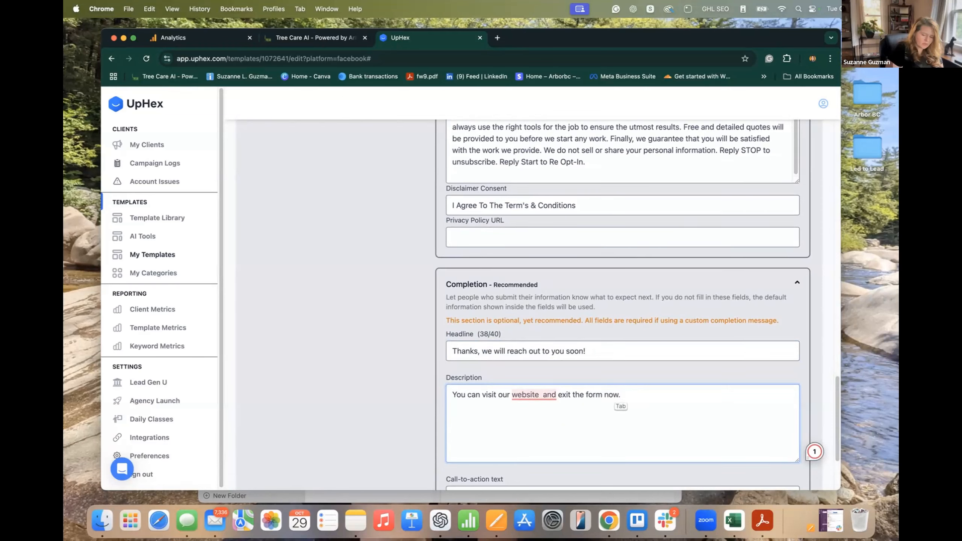
{"action": "type", "text": "{{"}
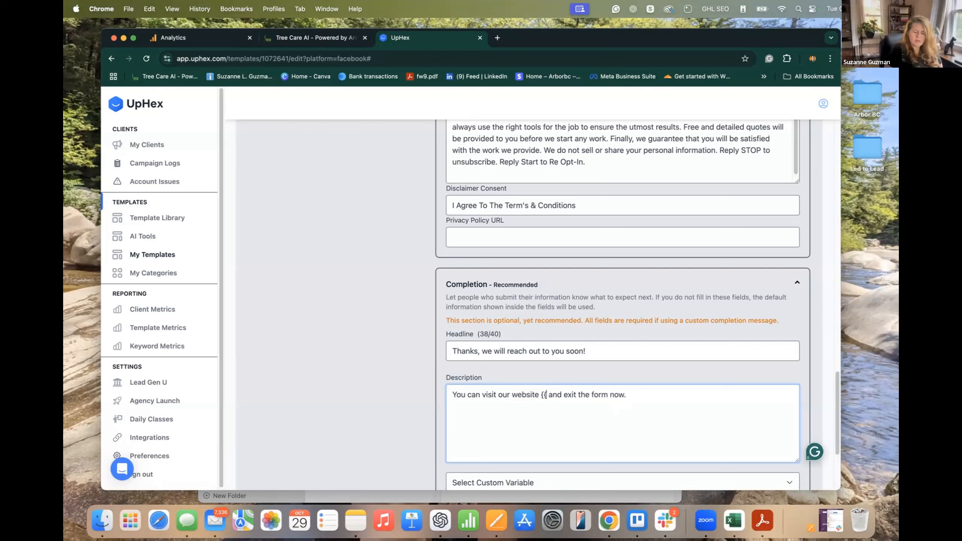
{"action": "type", "text": "company.web"}
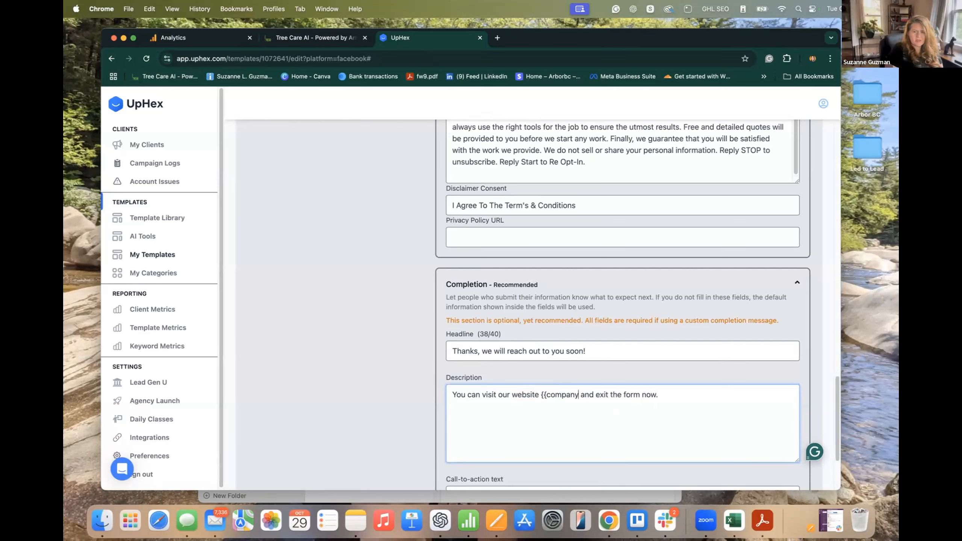
{"action": "type", "text": "site}"}
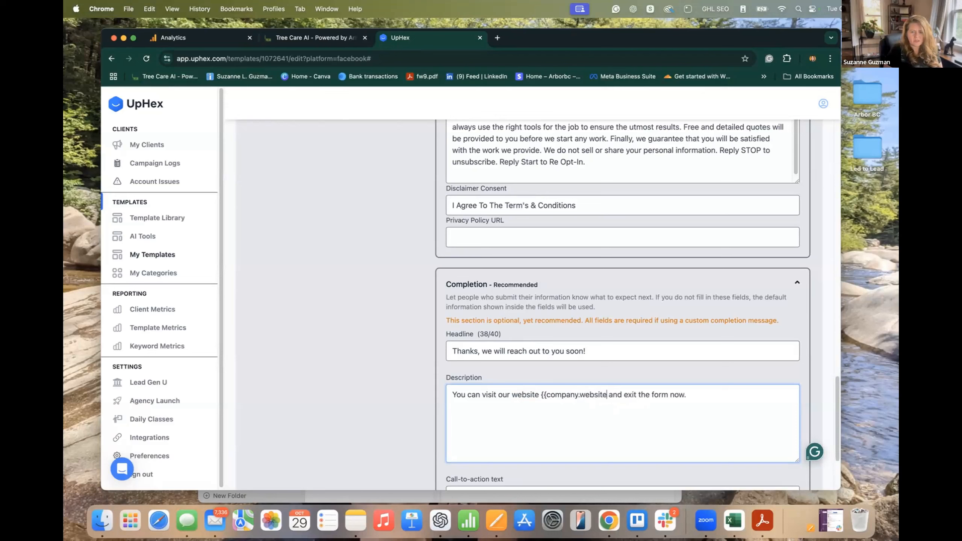
{"action": "type", "text": "}"}
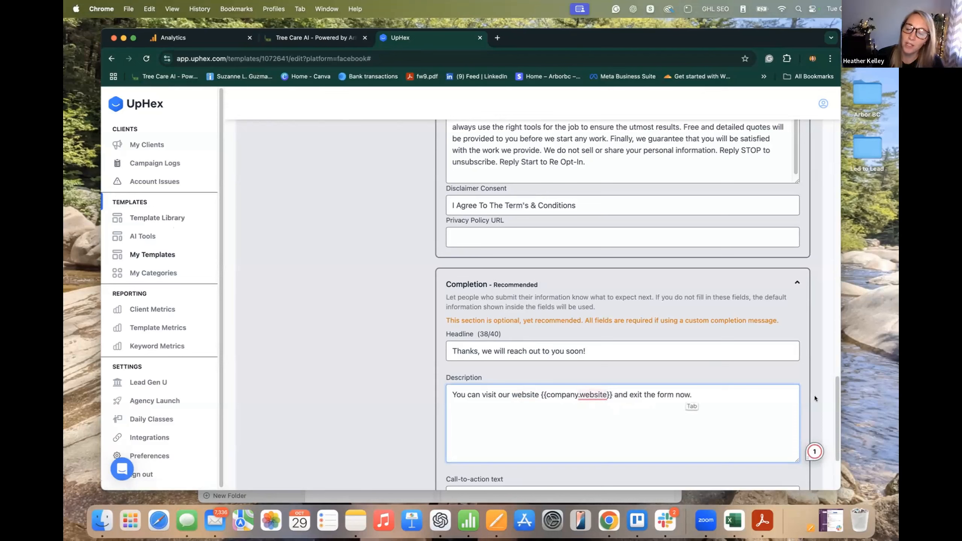
{"action": "left_click", "coordinate": [755, 394]}
Continue through the audience targeting settings and save the template.
{"action": "scroll", "coordinate": [754, 395], "scroll_direction": "down", "scroll_amount": 2}
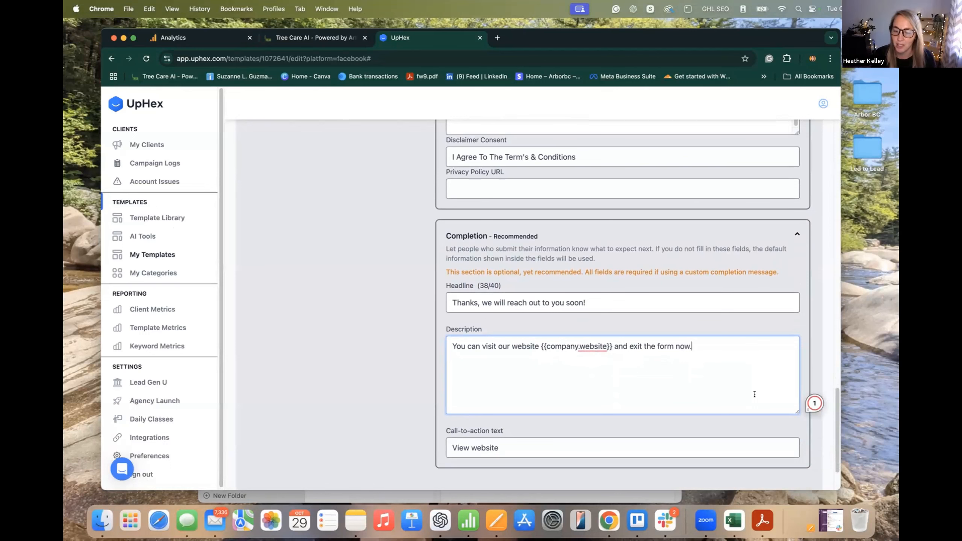
{"action": "scroll", "coordinate": [755, 394], "scroll_direction": "down", "scroll_amount": 1}
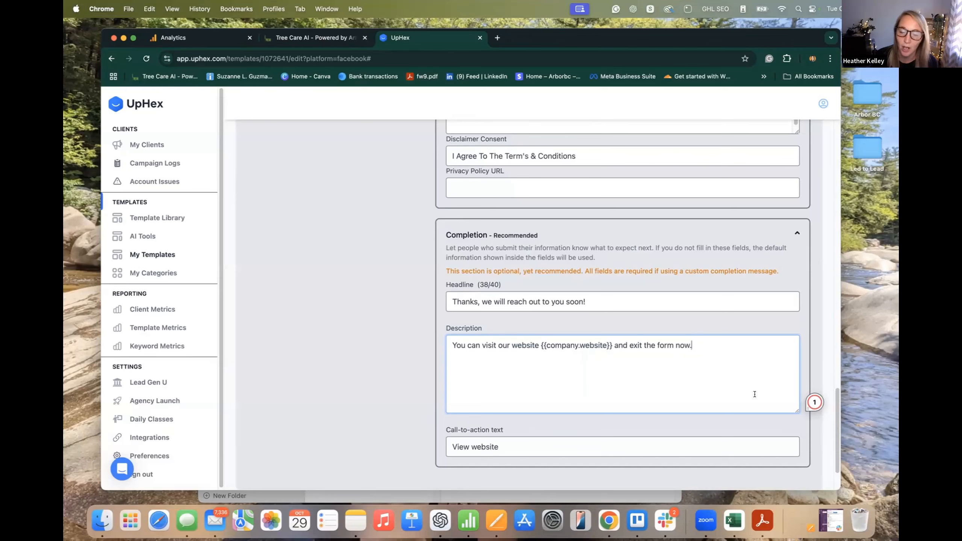
{"action": "scroll", "coordinate": [755, 394], "scroll_direction": "down", "scroll_amount": 2}
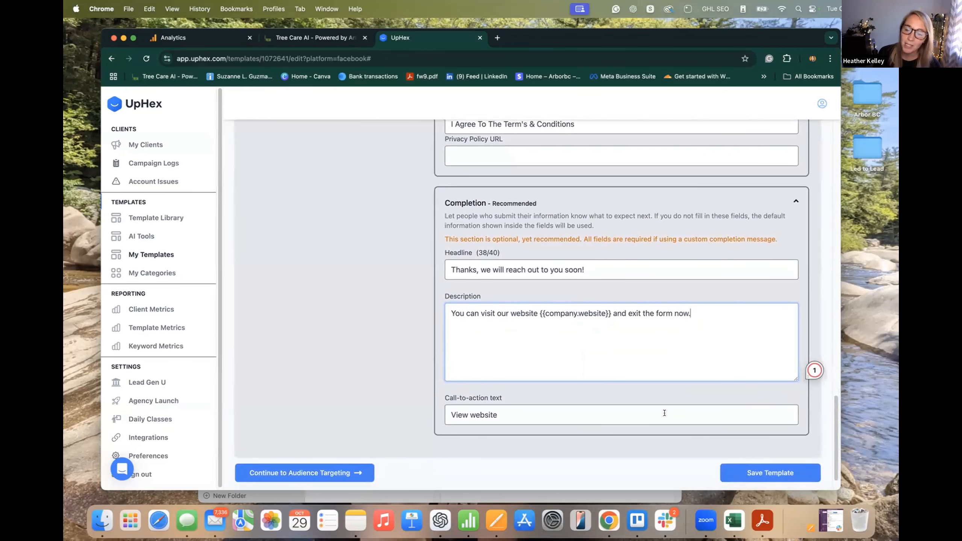
{"action": "scroll", "coordinate": [665, 413], "scroll_direction": "down", "scroll_amount": 2}
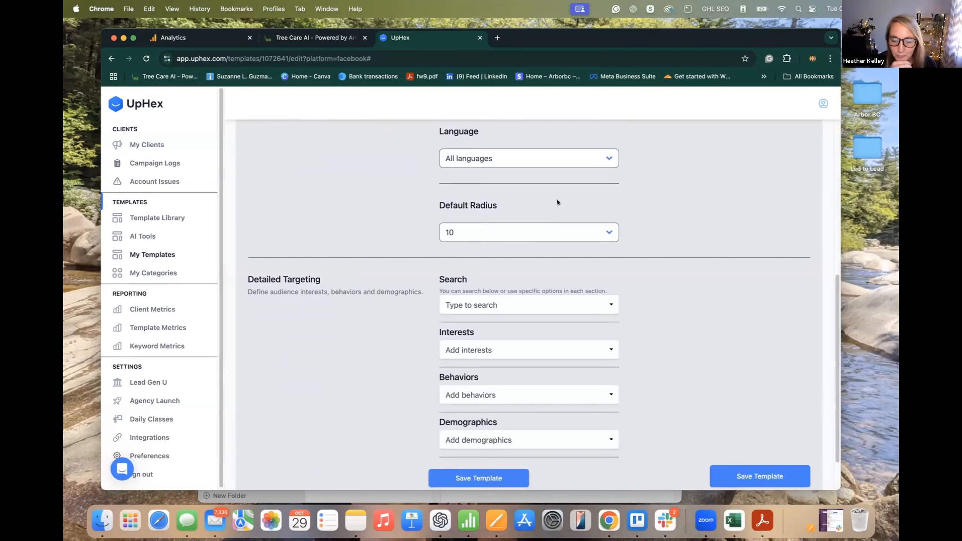
{"action": "scroll", "coordinate": [556, 199], "scroll_direction": "down", "scroll_amount": 3}
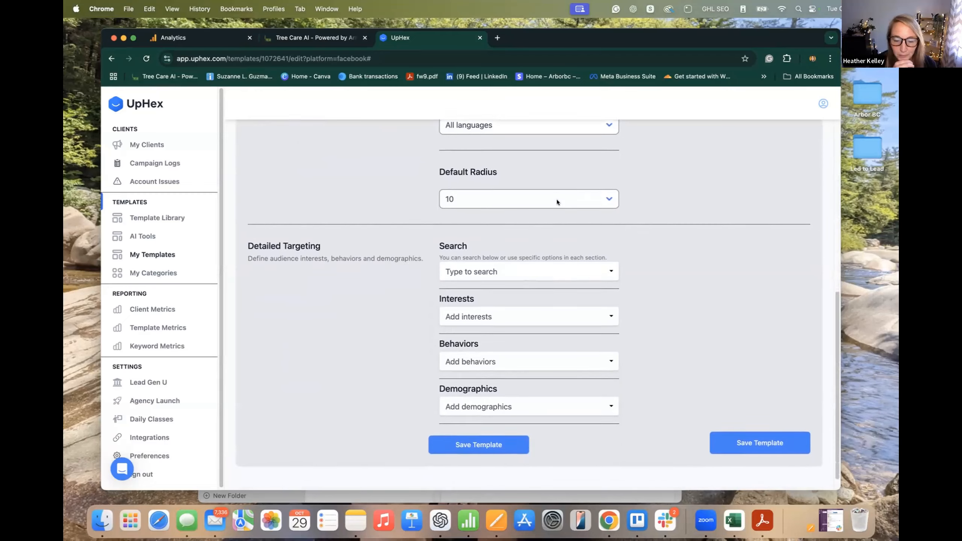
{"action": "left_click", "coordinate": [767, 424]}
Review the saved template's details, including the completion text, targeting, lead form cover, media images and changelog.
{"action": "scroll", "coordinate": [768, 420], "scroll_direction": "down", "scroll_amount": 5}
{"action": "scroll", "coordinate": [768, 420], "scroll_direction": "down", "scroll_amount": 20}
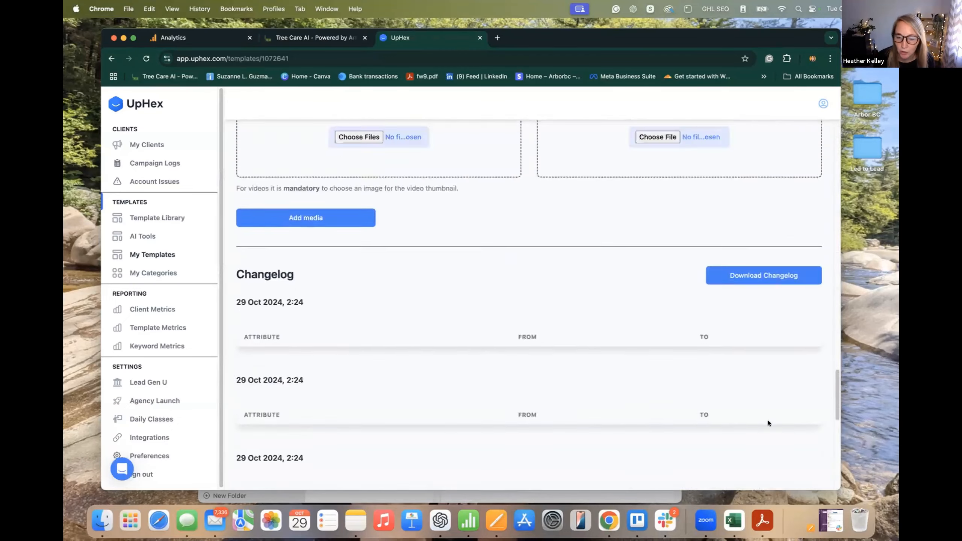
{"action": "scroll", "coordinate": [769, 420], "scroll_direction": "up", "scroll_amount": 8}
{"action": "scroll", "coordinate": [768, 420], "scroll_direction": "down", "scroll_amount": 6}
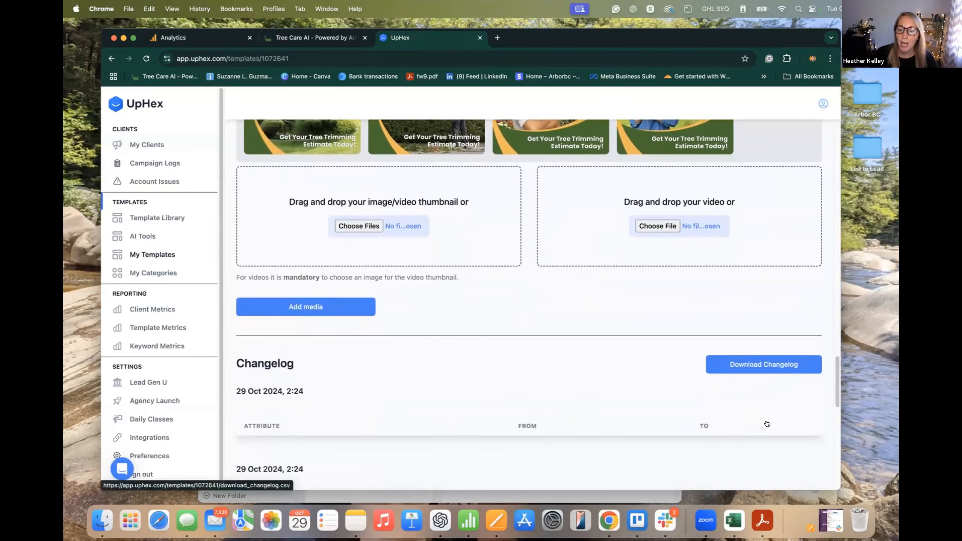
{"action": "scroll", "coordinate": [767, 422], "scroll_direction": "down", "scroll_amount": 4}
{"action": "scroll", "coordinate": [768, 424], "scroll_direction": "up", "scroll_amount": 15}
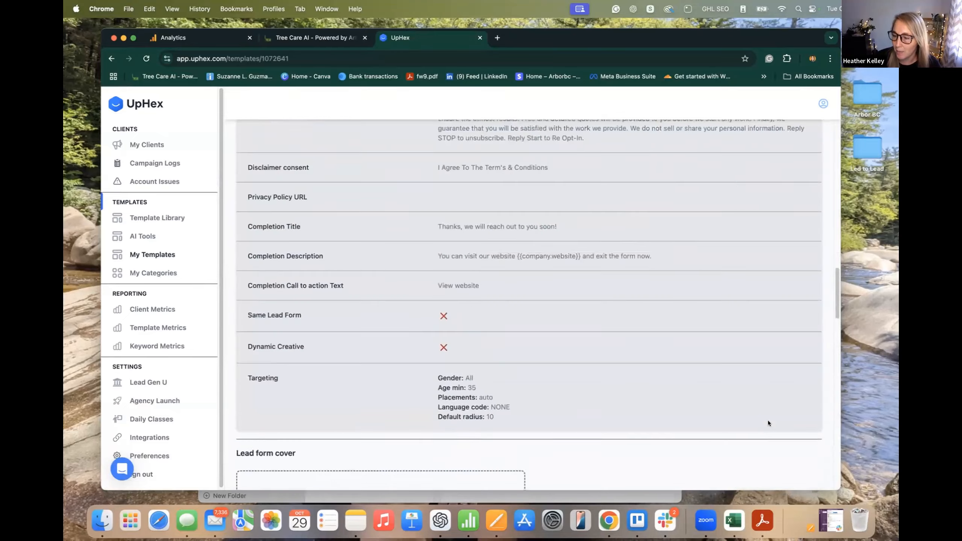
{"action": "scroll", "coordinate": [769, 424], "scroll_direction": "down", "scroll_amount": 8}
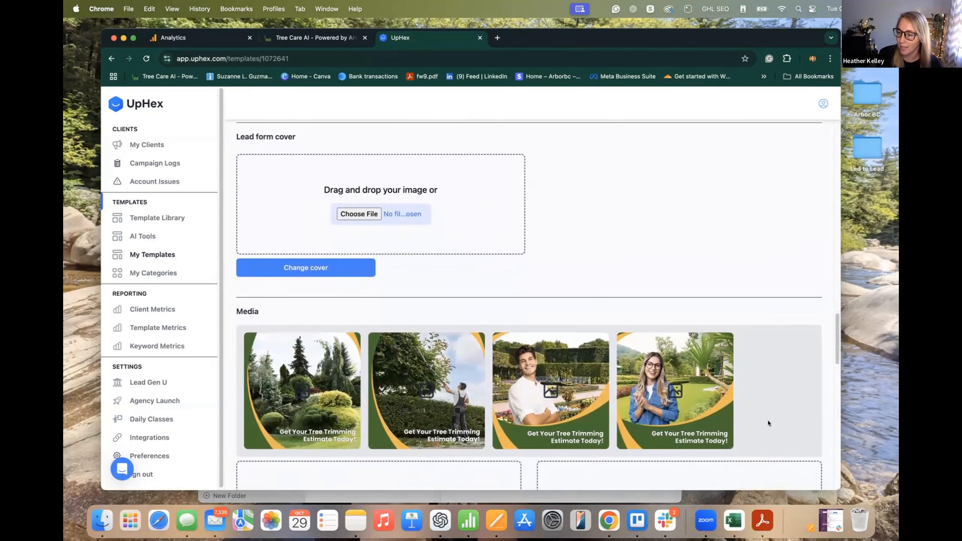
{"action": "scroll", "coordinate": [769, 420], "scroll_direction": "up", "scroll_amount": 20}
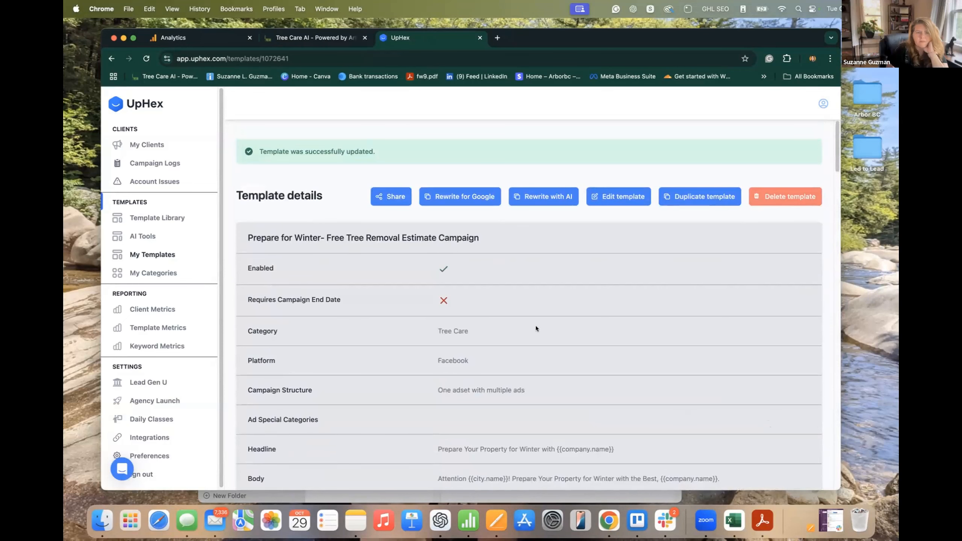
Upload two image files to the media library of the client Clovis Outdoor Services and save them.
{"action": "left_click", "coordinate": [144, 144]}
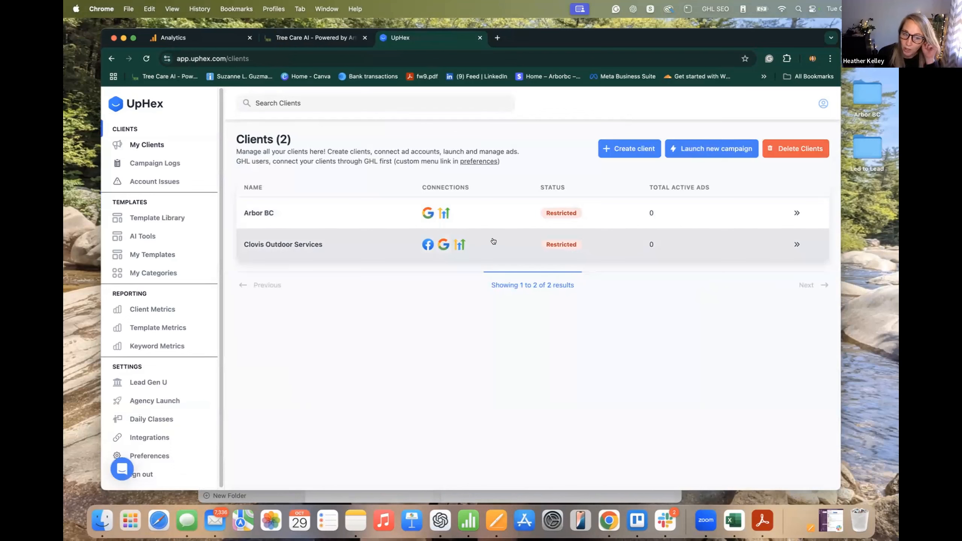
{"action": "left_click", "coordinate": [302, 246]}
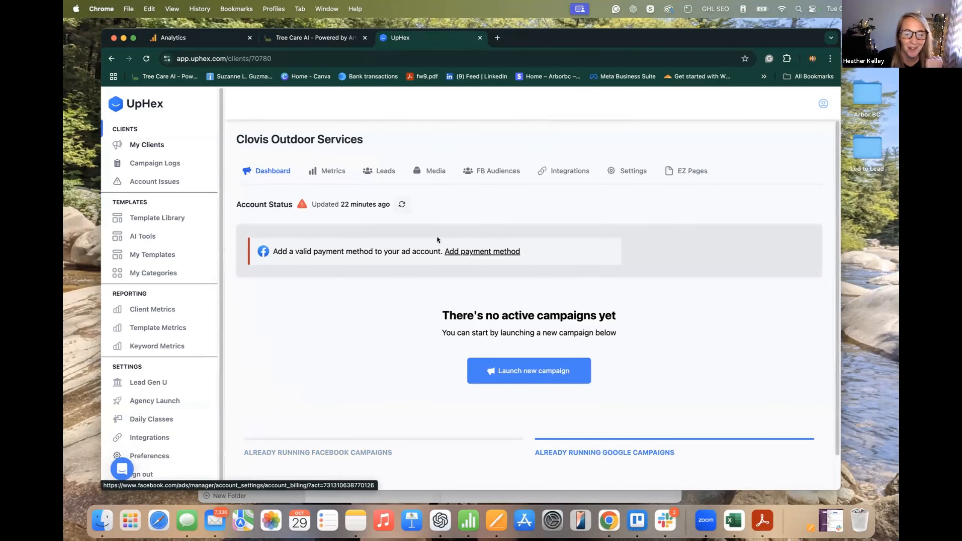
{"action": "scroll", "coordinate": [334, 170], "scroll_direction": "down", "scroll_amount": 1}
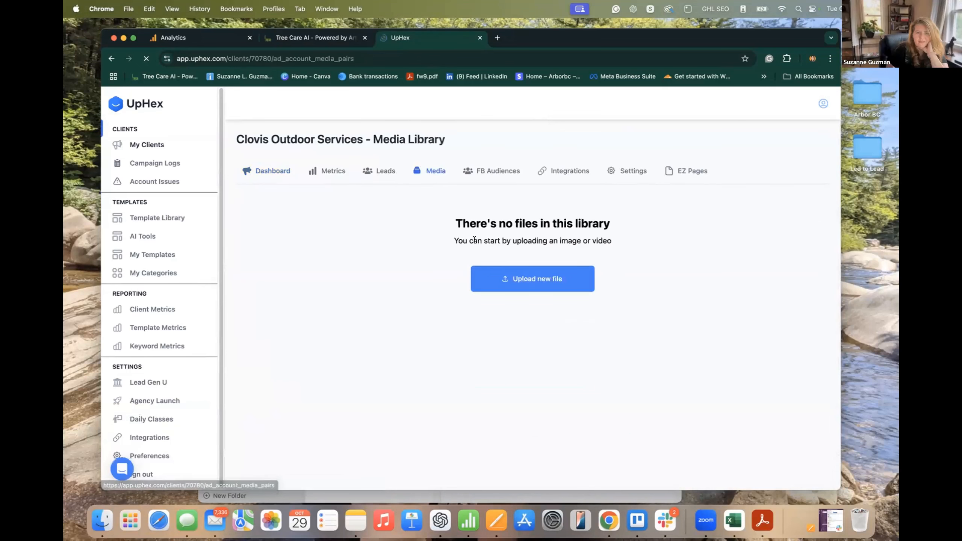
{"action": "left_click", "coordinate": [529, 280]}
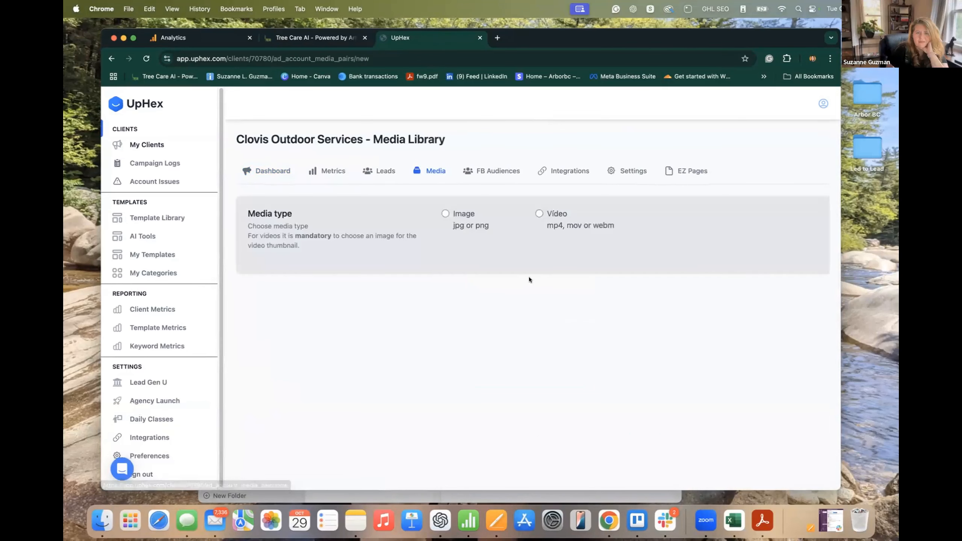
{"action": "left_click", "coordinate": [446, 214]}
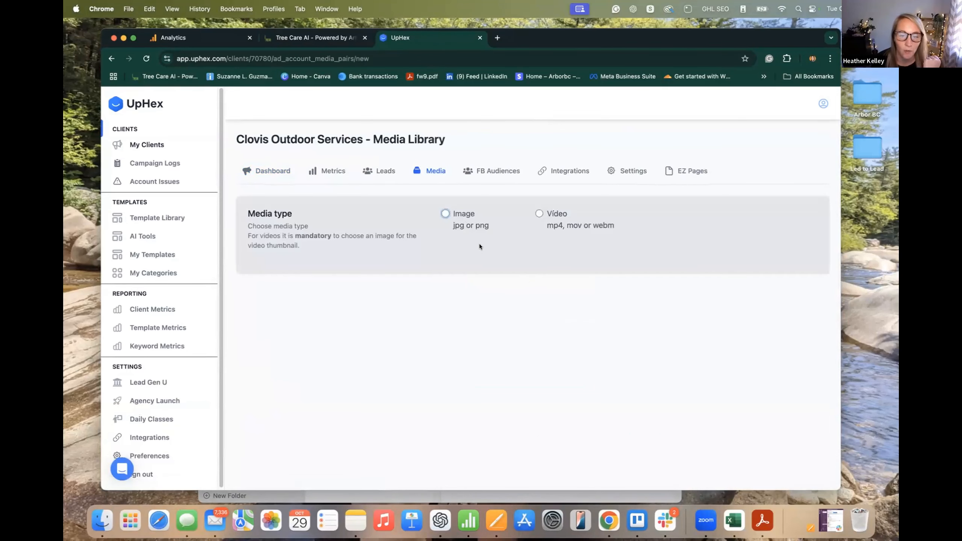
{"action": "left_click", "coordinate": [606, 295]}
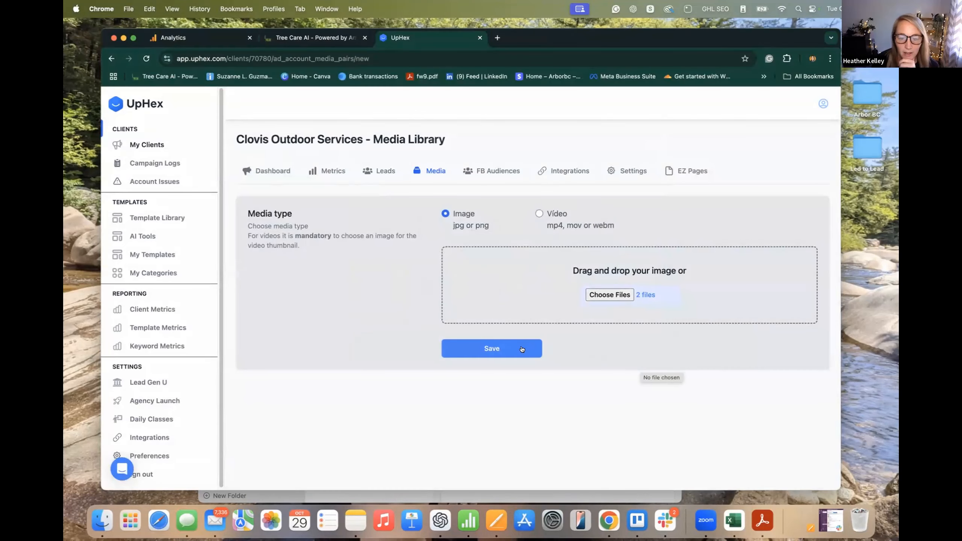
{"action": "left_click", "coordinate": [523, 349]}
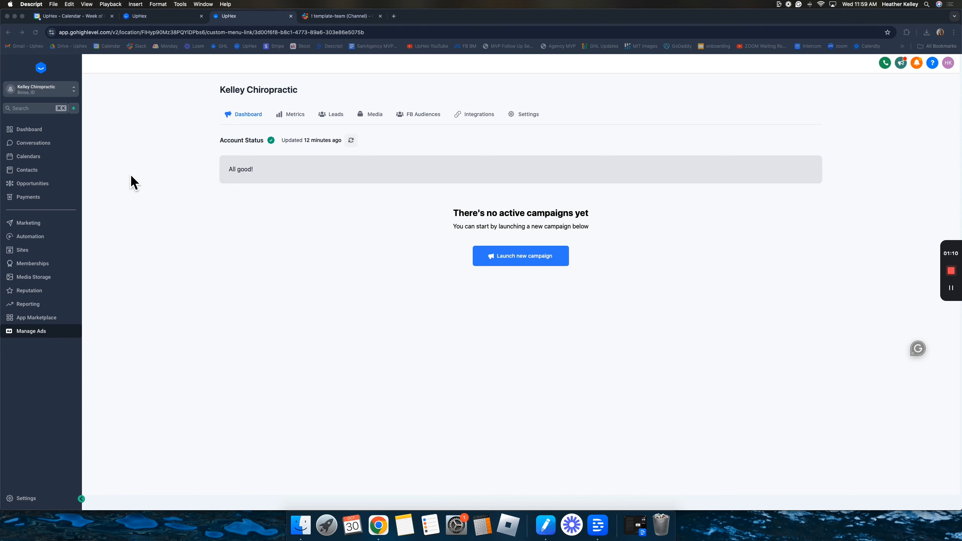
Start a new Facebook campaign with the Free Tree Trimming Estimate template from Home Services Copy, Landscaping Copy.
{"action": "left_click", "coordinate": [524, 264]}
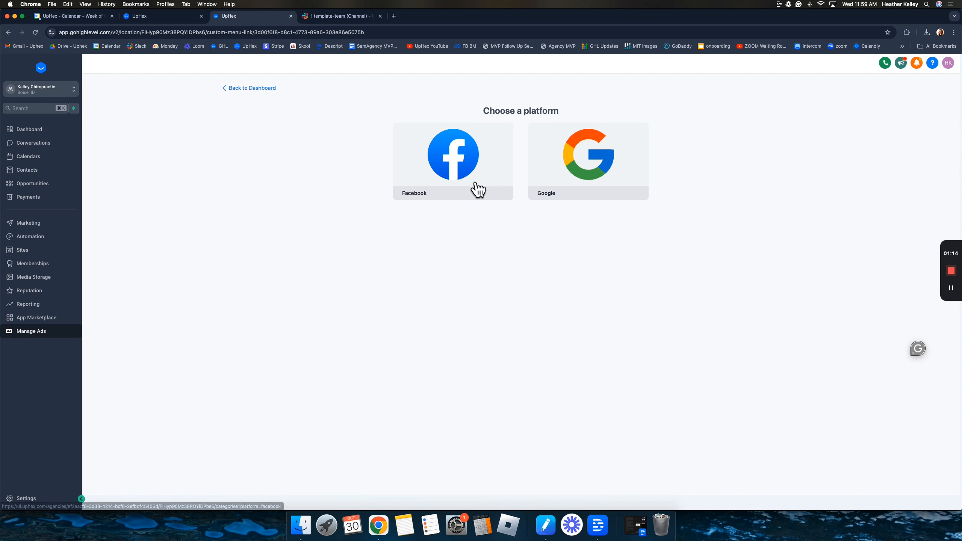
{"action": "left_click", "coordinate": [478, 190]}
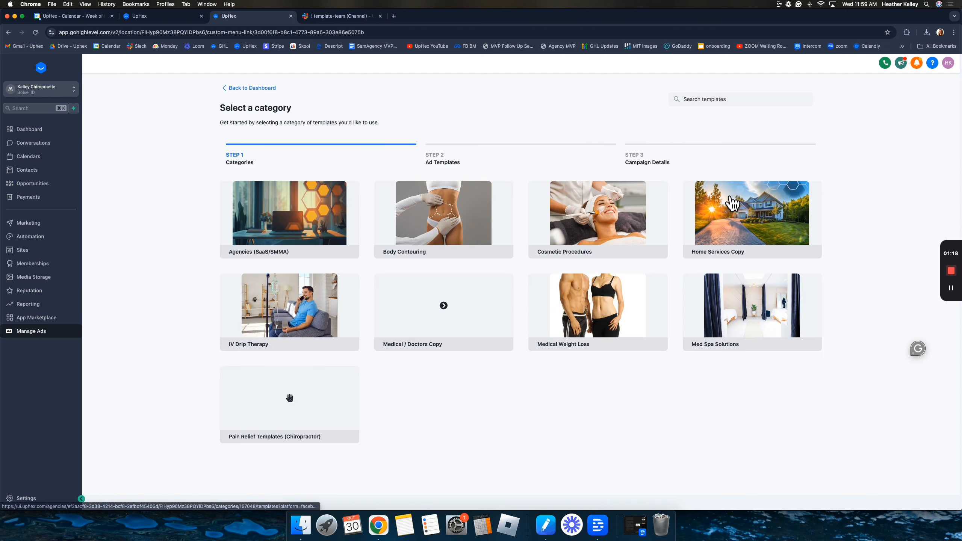
{"action": "left_click", "coordinate": [758, 220]}
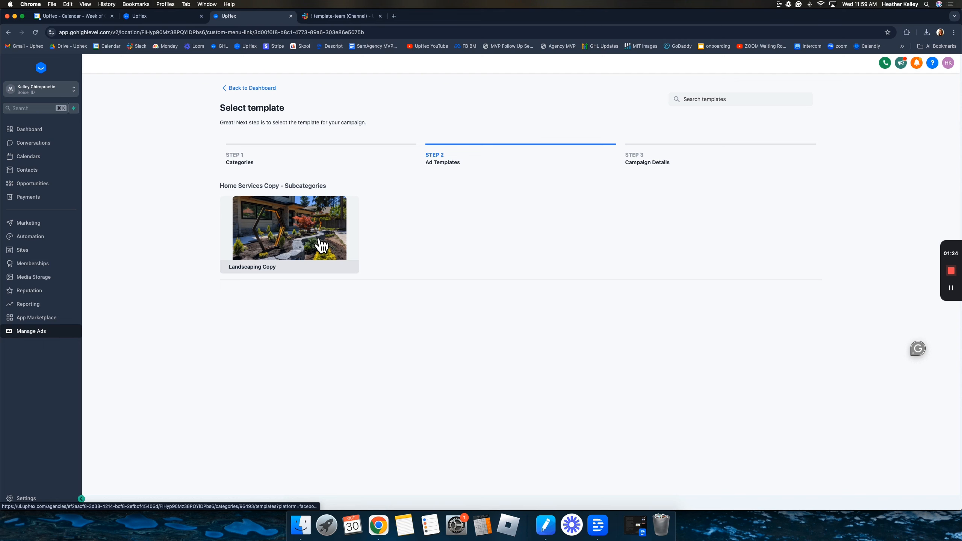
{"action": "left_click", "coordinate": [321, 246]}
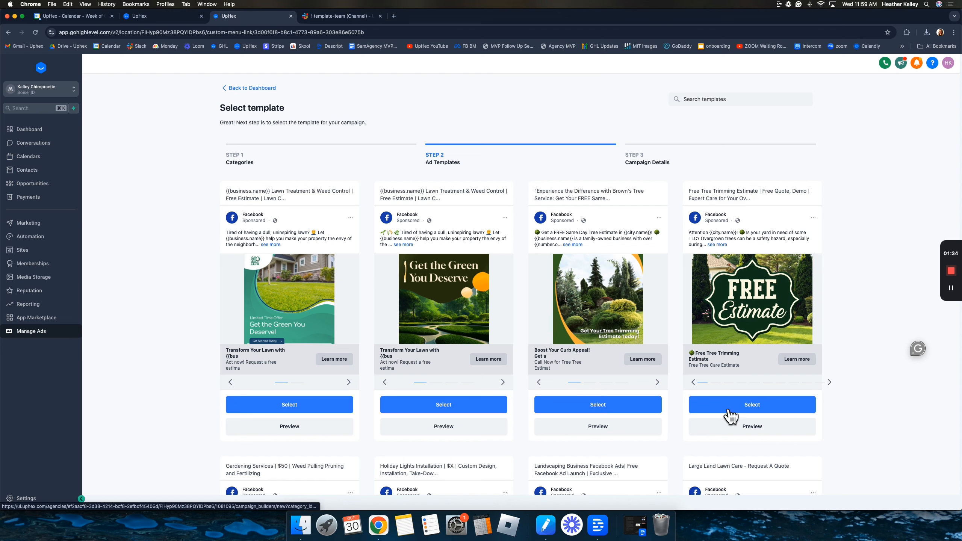
{"action": "left_click", "coordinate": [756, 414]}
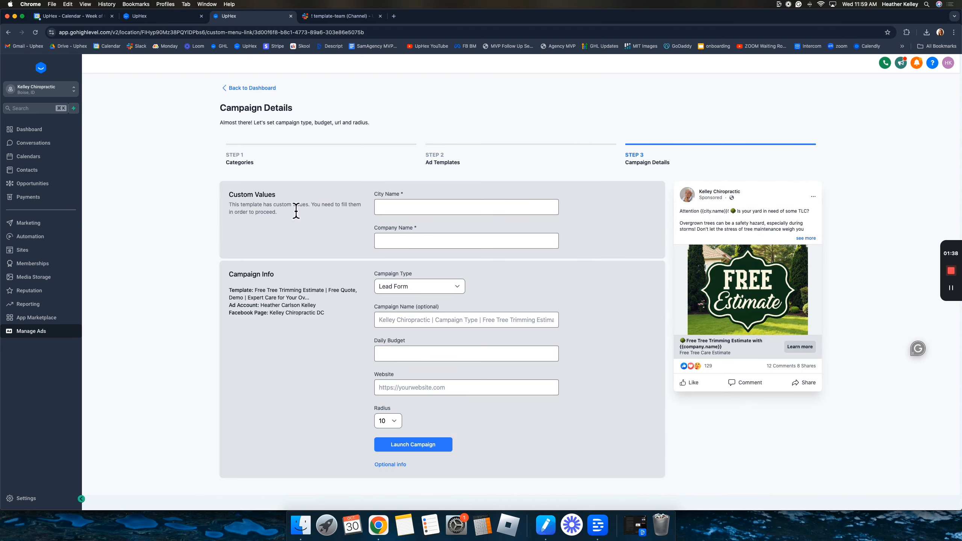
Set the City Name custom value to Boise and expand the full ad text in the preview.
{"action": "left_click", "coordinate": [231, 196]}
{"action": "left_click_drag", "start_coordinate": [231, 197], "coordinate": [279, 198]}
{"action": "left_click", "coordinate": [502, 211]}
{"action": "type", "text": "Boise"}
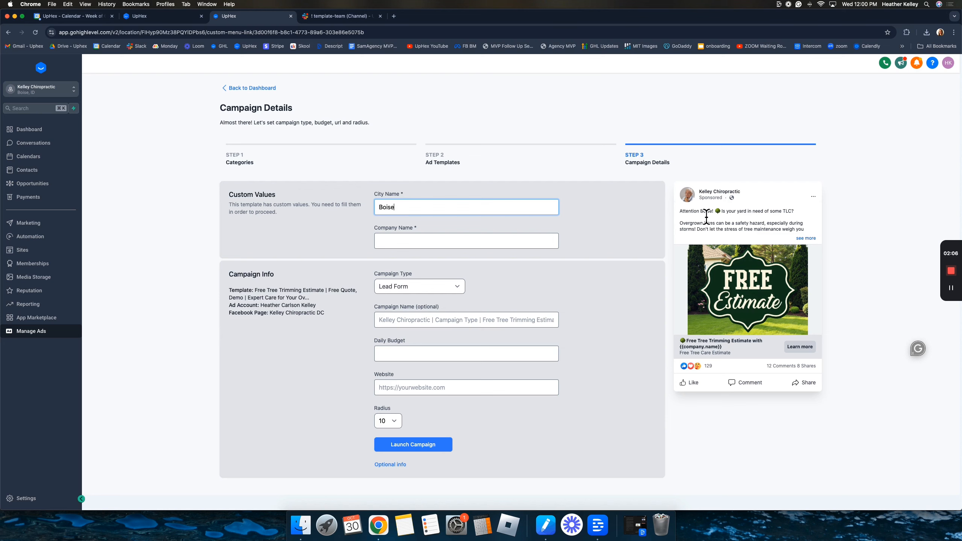
{"action": "left_click", "coordinate": [806, 239]}
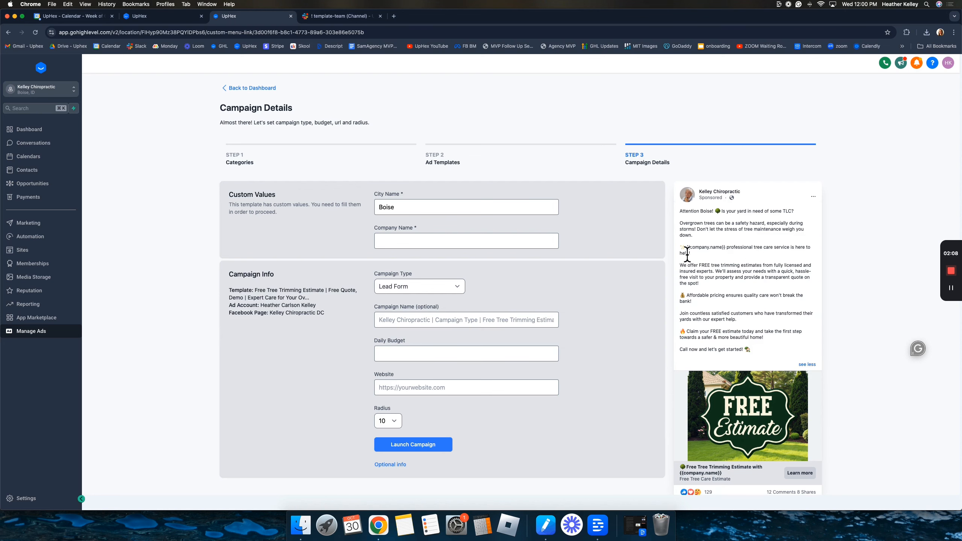
Set the Company Name custom value to "Kelley Landscape" and check the filled-in text in the ad preview.
{"action": "left_click", "coordinate": [442, 247]}
{"action": "type", "text": "Kelley Landscape"}
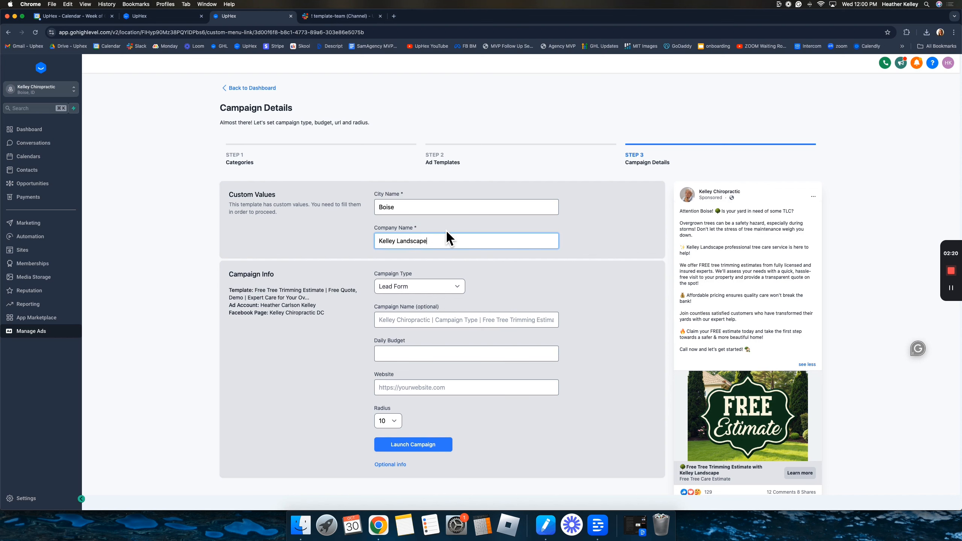
{"action": "scroll", "coordinate": [445, 228], "scroll_direction": "down", "scroll_amount": 2}
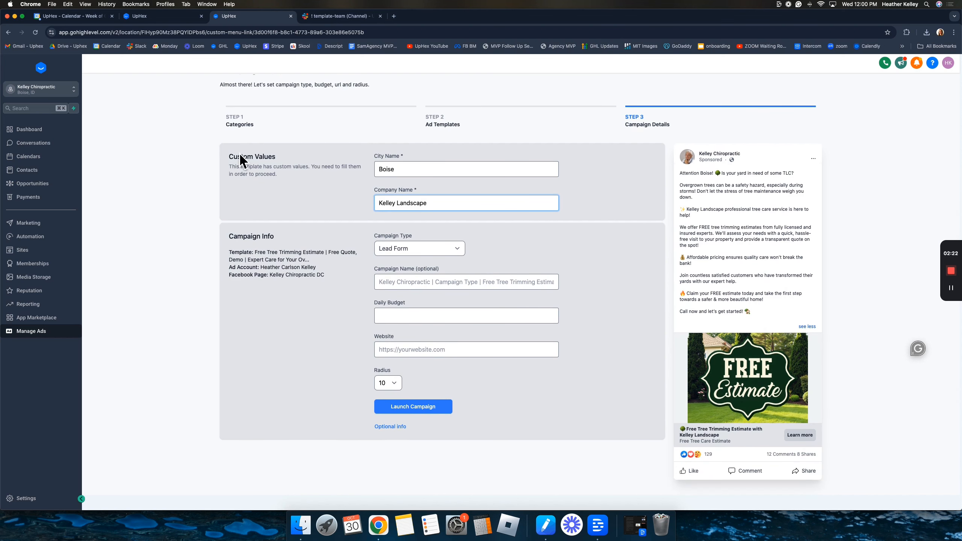
{"action": "left_click_drag", "start_coordinate": [229, 156], "coordinate": [304, 164]}
{"action": "left_click", "coordinate": [308, 163]}
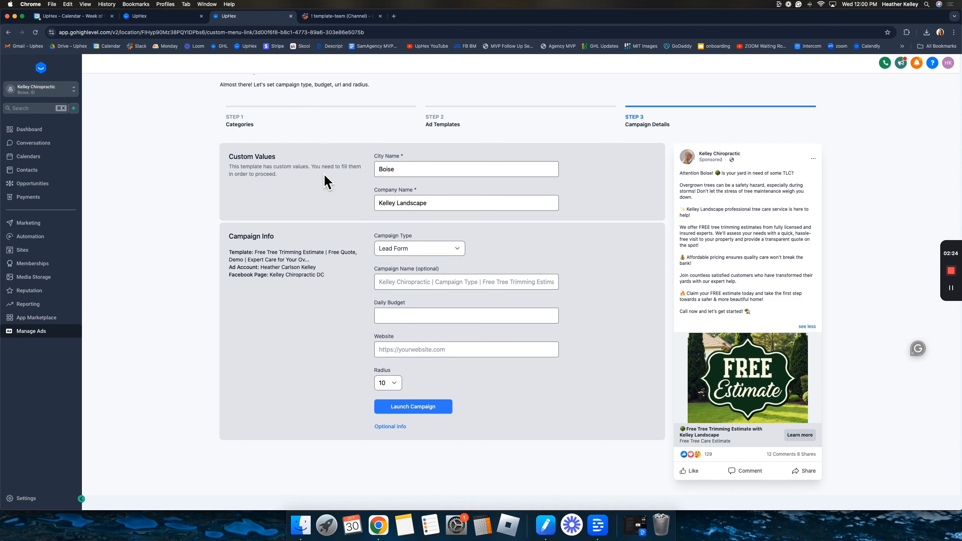
Set the campaign's daily budget to 40 and its website to kelleychiropractic.com.
{"action": "scroll", "coordinate": [324, 178], "scroll_direction": "down", "scroll_amount": 1}
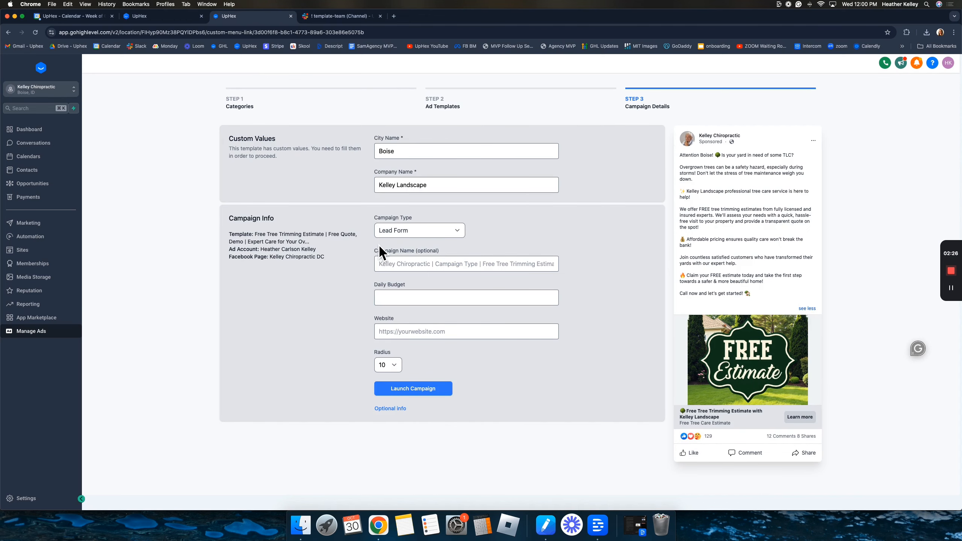
{"action": "left_click", "coordinate": [388, 298]}
{"action": "type", "text": "40"}
{"action": "left_click", "coordinate": [407, 331]}
{"action": "left_click", "coordinate": [442, 351]}
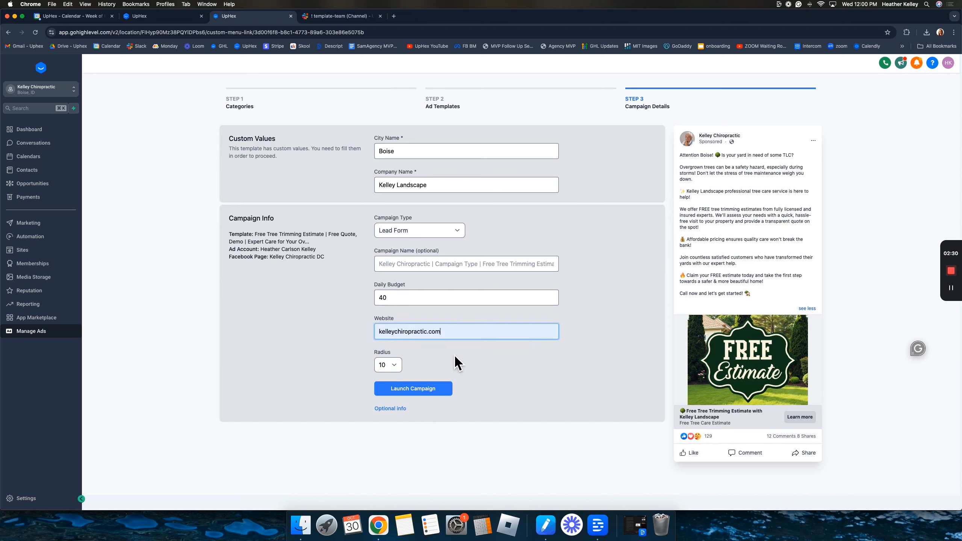
Change the campaign's website to kelleylandscaping.com.
{"action": "left_click_drag", "start_coordinate": [428, 333], "coordinate": [400, 335]}
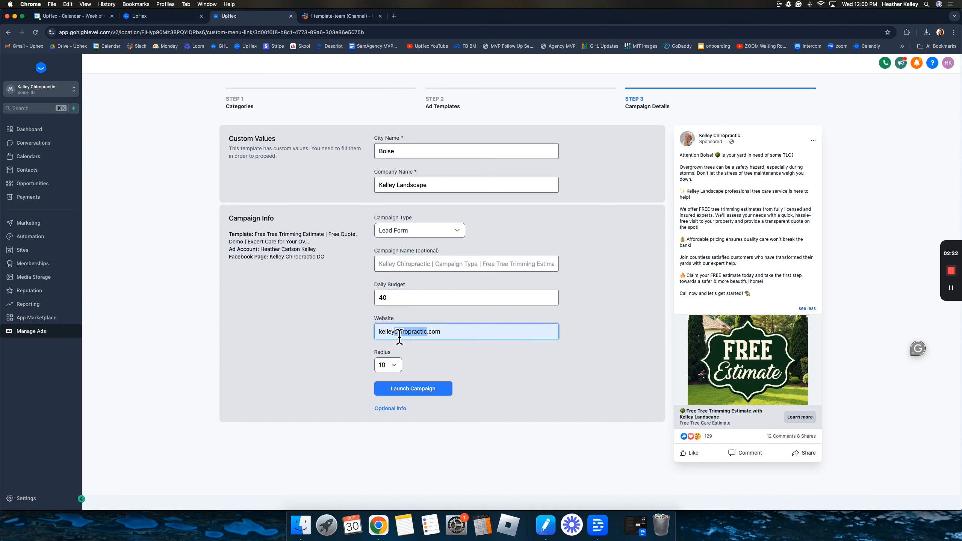
{"action": "key", "text": "BackSpace"}
{"action": "key", "text": "BackSpace"}
{"action": "type", "text": "ladnscap"}
{"action": "key", "text": "BackSpace"}
{"action": "key", "text": "BackSpace"}
{"action": "key", "text": "BackSpace"}
{"action": "key", "text": "BackSpace"}
{"action": "key", "text": "BackSpace"}
{"action": "key", "text": "BackSpace"}
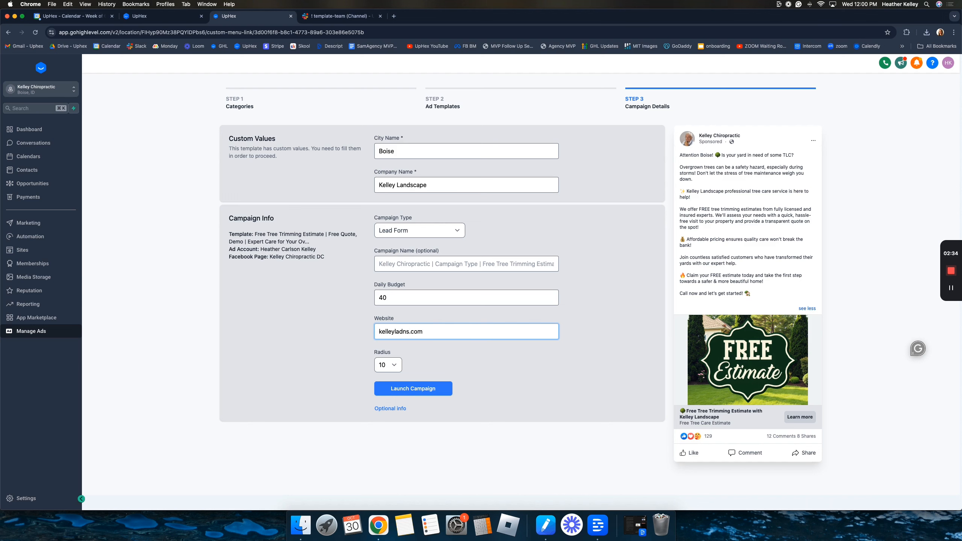
{"action": "type", "text": "ndc"}
{"action": "key", "text": "BackSpace"}
{"action": "type", "text": "scaping"}
{"action": "triple_click", "coordinate": [478, 333]}
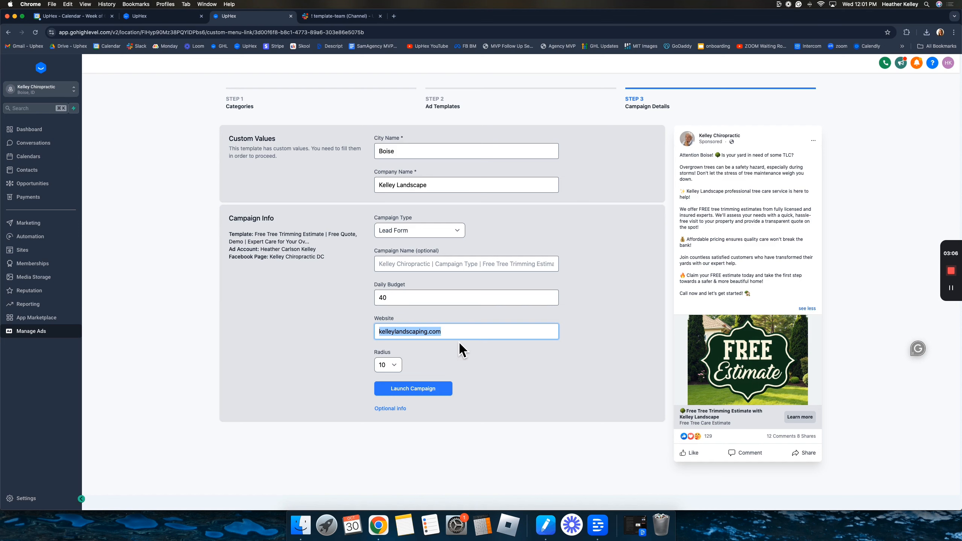
{"action": "key", "text": "Tab"}
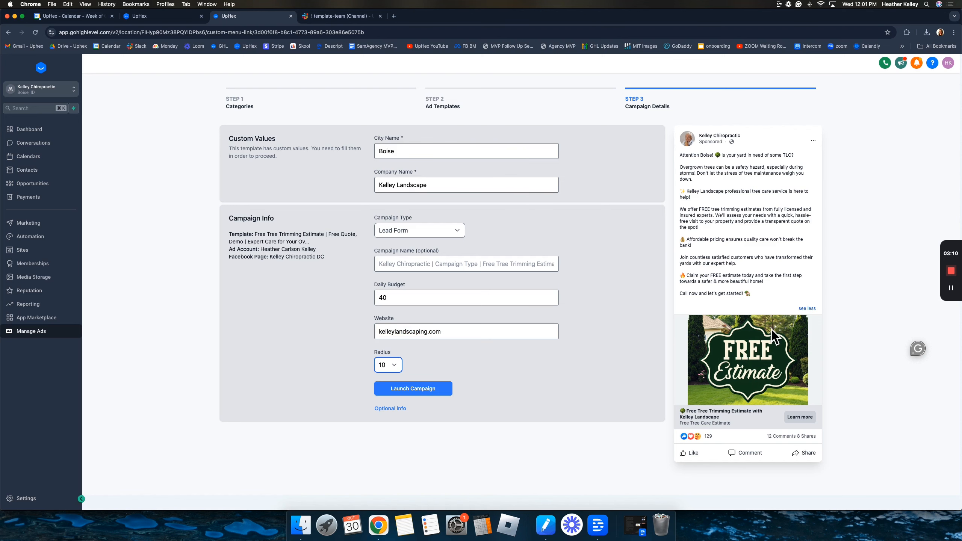
Show the optional campaign settings and set the Ad Media source to Client Media.
{"action": "left_click", "coordinate": [402, 409]}
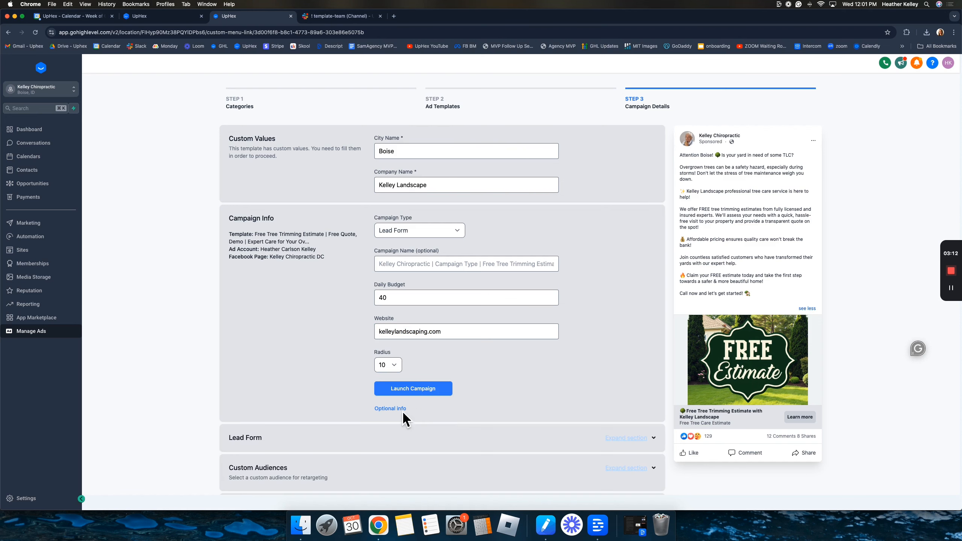
{"action": "scroll", "coordinate": [436, 414], "scroll_direction": "down", "scroll_amount": 7}
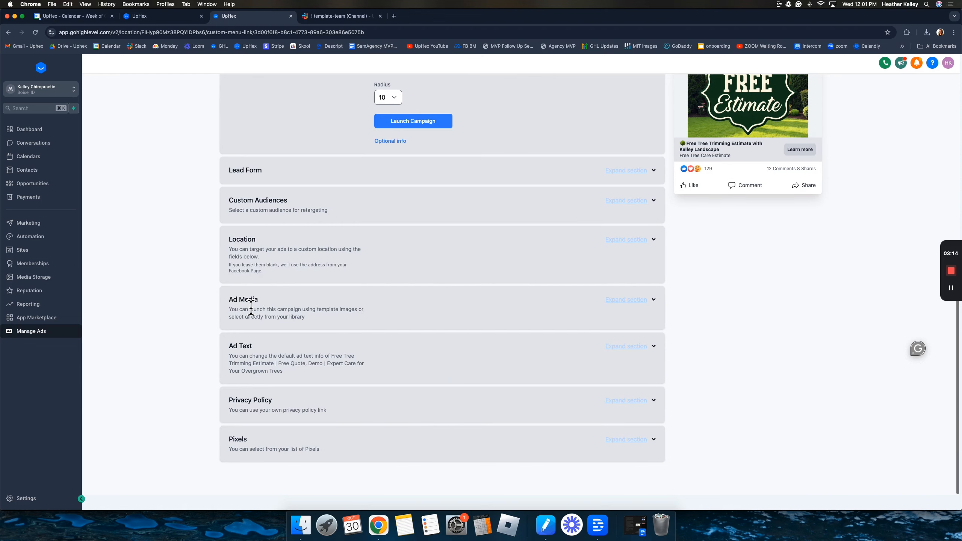
{"action": "left_click_drag", "start_coordinate": [230, 301], "coordinate": [268, 305]}
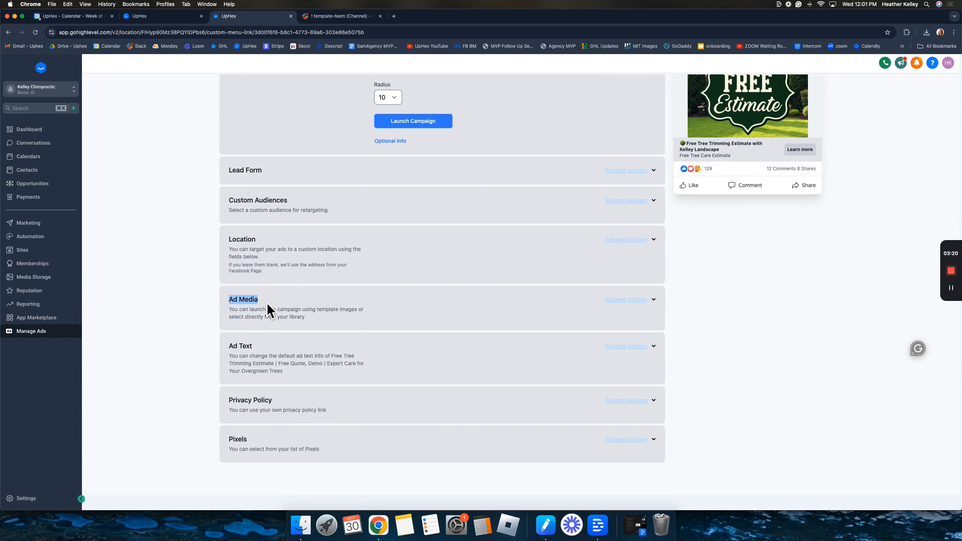
{"action": "left_click", "coordinate": [626, 304]}
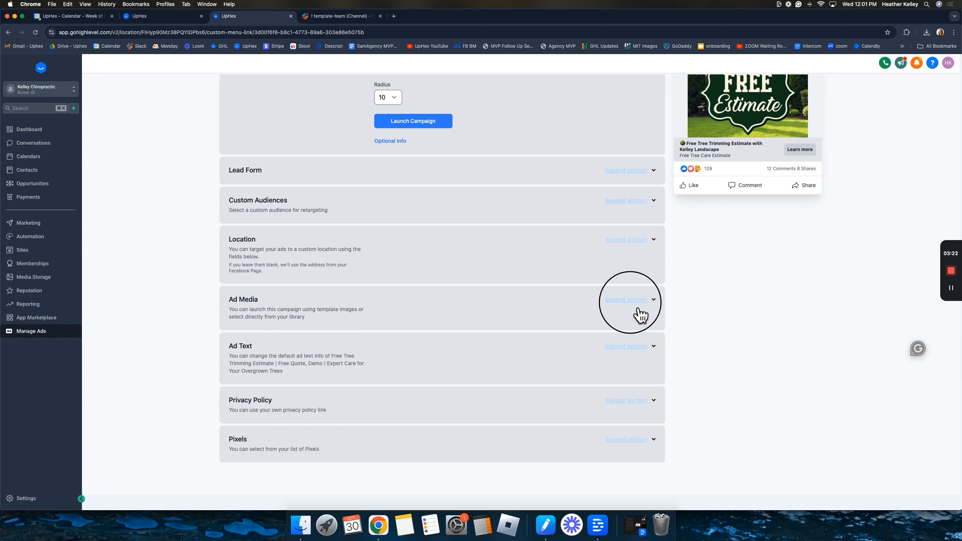
{"action": "left_click", "coordinate": [379, 338]}
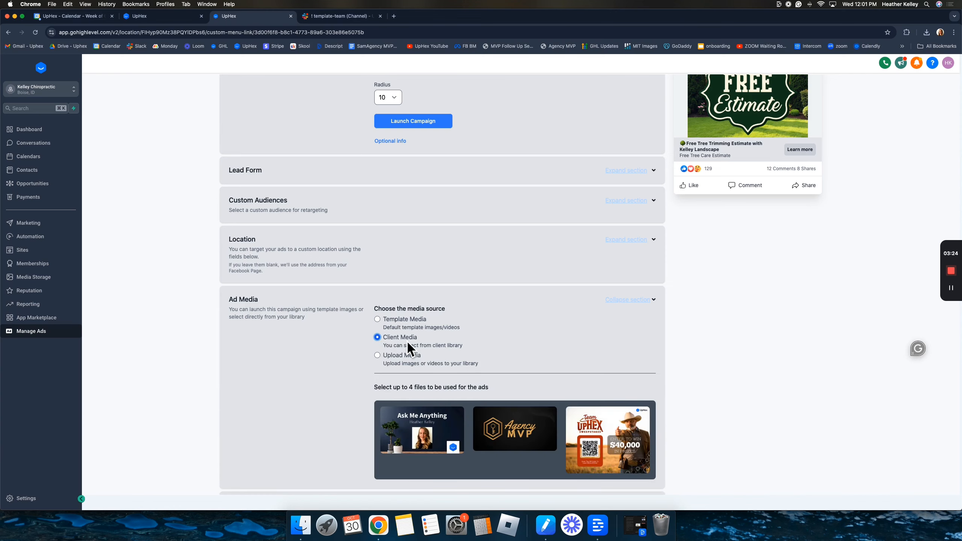
Select the Team UpHex sweepstakes and Ask Me Anything images from the client library for the ads.
{"action": "scroll", "coordinate": [455, 341], "scroll_direction": "down", "scroll_amount": 3}
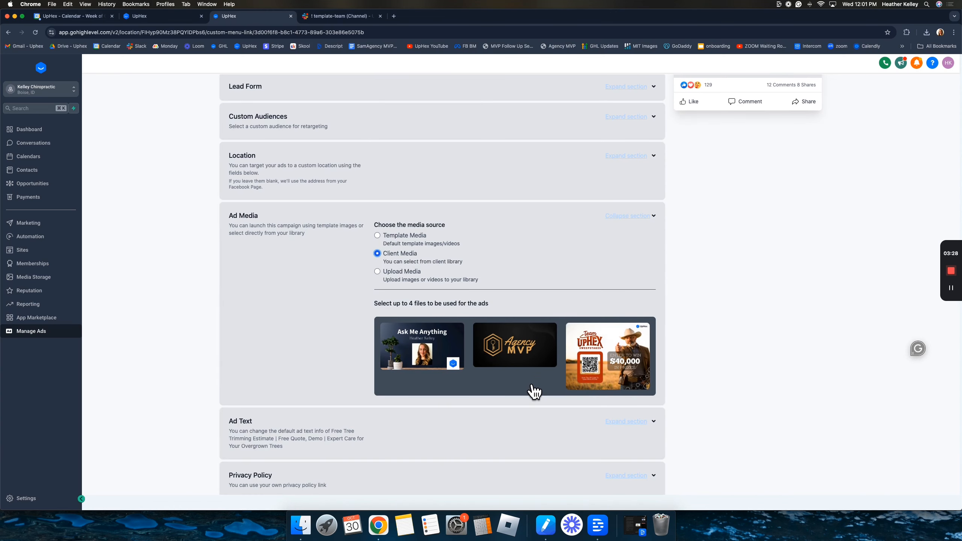
{"action": "left_click", "coordinate": [590, 360]}
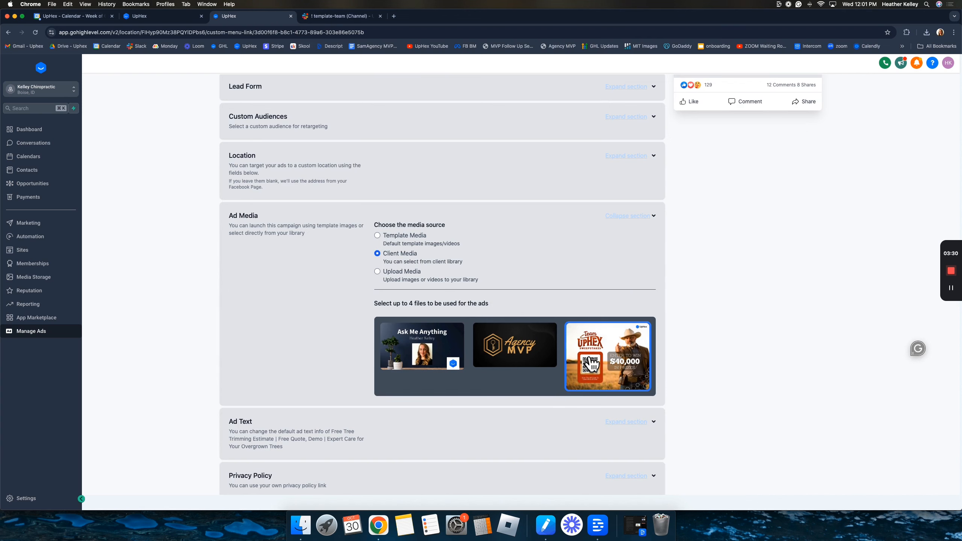
{"action": "scroll", "coordinate": [586, 355], "scroll_direction": "up", "scroll_amount": 2}
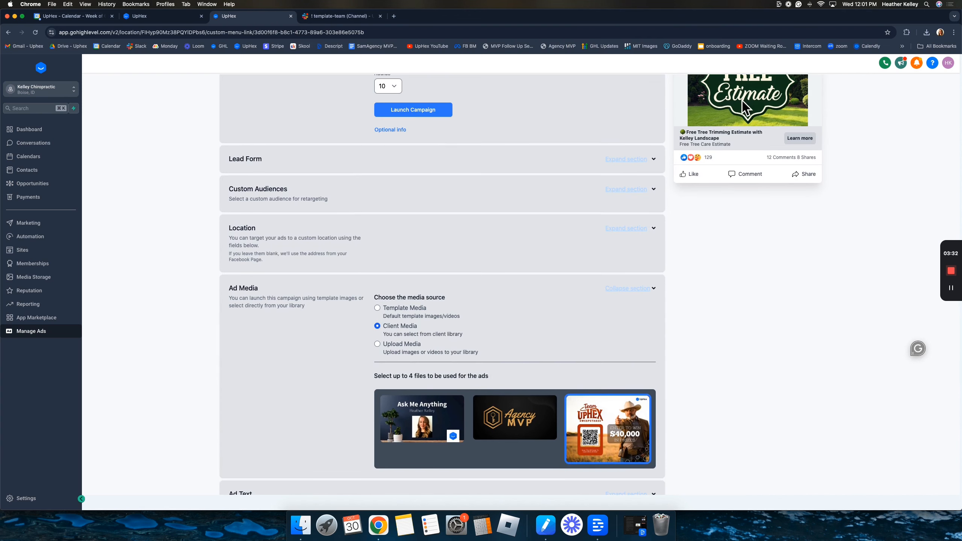
{"action": "scroll", "coordinate": [549, 402], "scroll_direction": "down", "scroll_amount": 2}
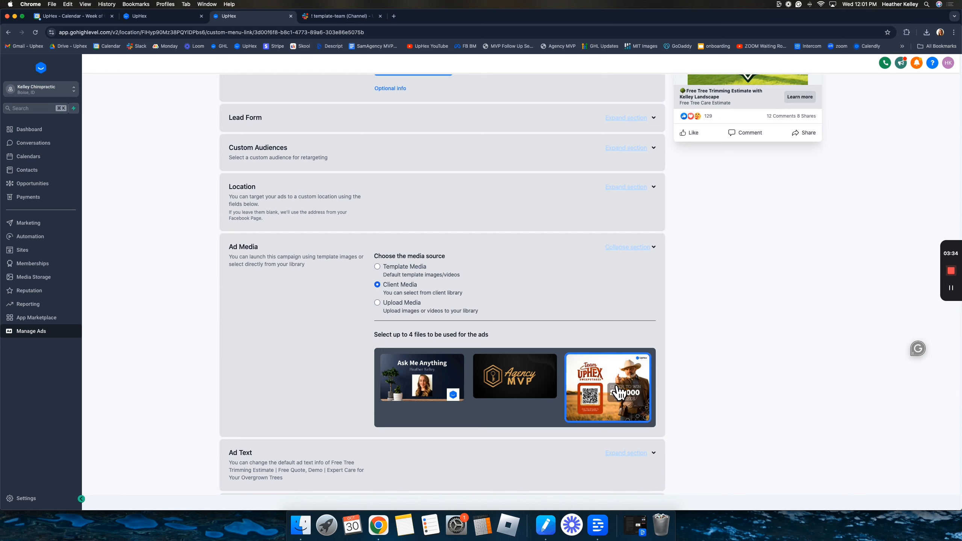
{"action": "left_click", "coordinate": [459, 379]}
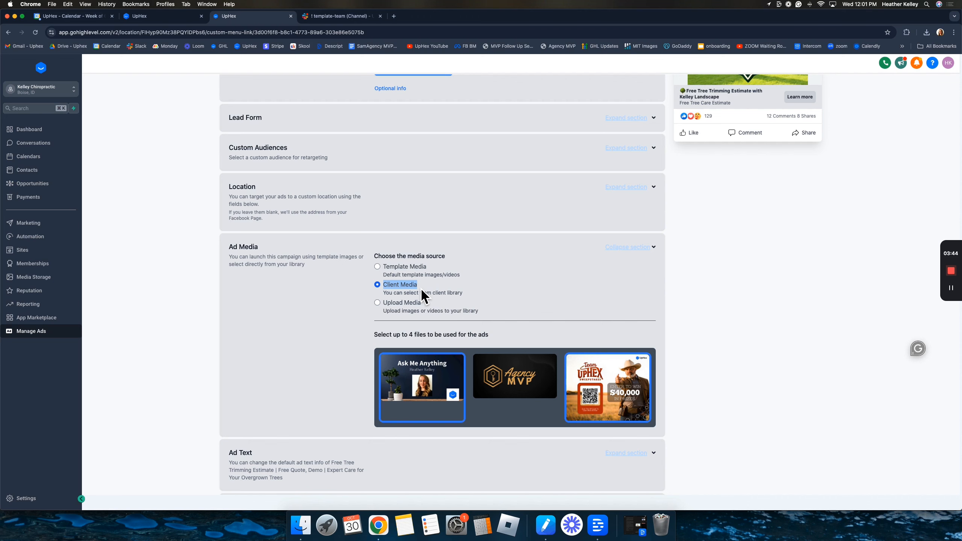
Review the campaign details and ad preview against the selected client media, and collapse the Ad Media section.
{"action": "scroll", "coordinate": [421, 289], "scroll_direction": "up", "scroll_amount": 6}
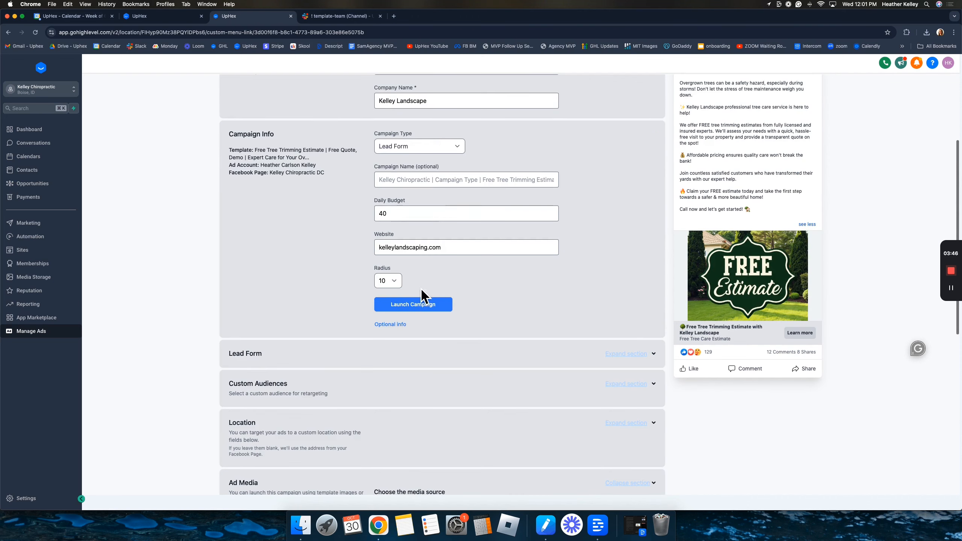
{"action": "scroll", "coordinate": [731, 188], "scroll_direction": "up", "scroll_amount": 2}
{"action": "scroll", "coordinate": [769, 243], "scroll_direction": "up", "scroll_amount": 2}
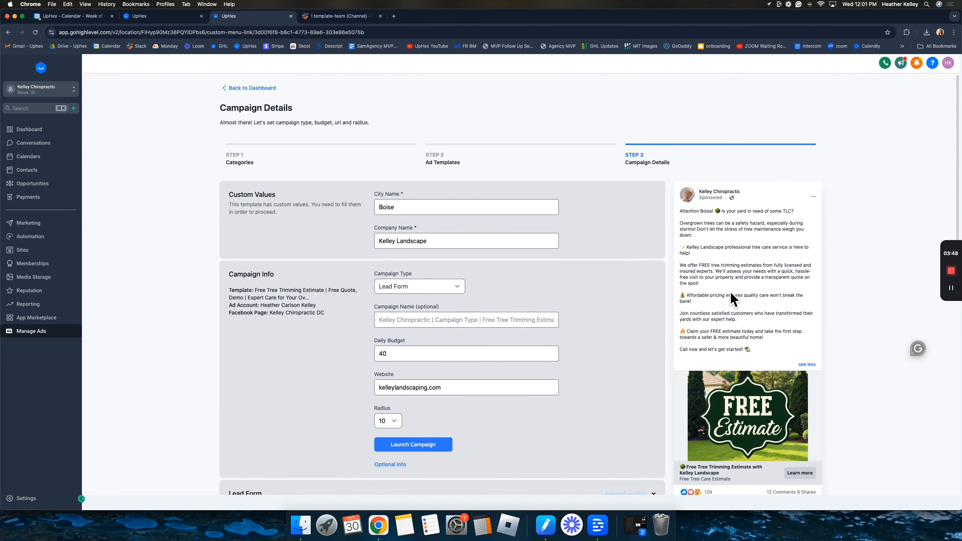
{"action": "scroll", "coordinate": [554, 379], "scroll_direction": "down", "scroll_amount": 10}
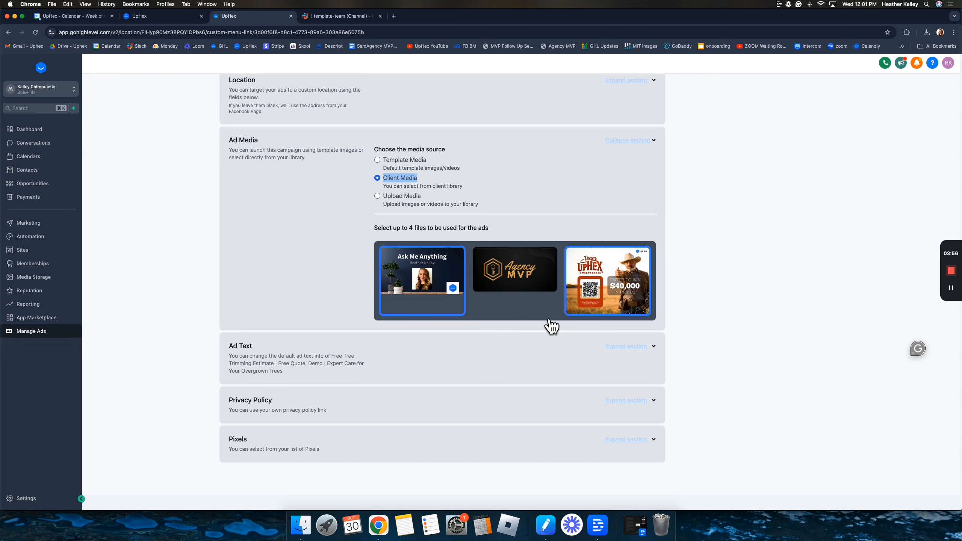
{"action": "left_click", "coordinate": [625, 141]}
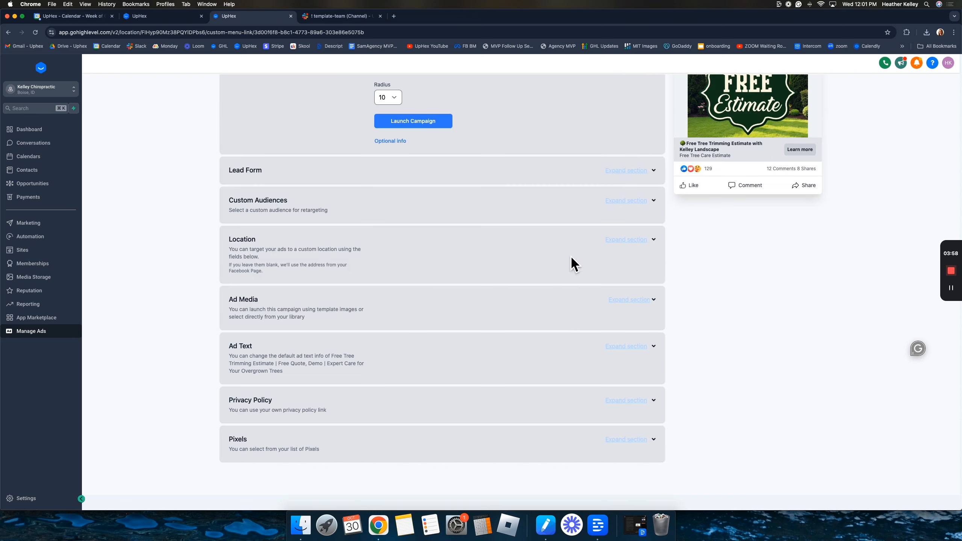
View the available radius values for the campaign and keep the current choice.
{"action": "scroll", "coordinate": [567, 279], "scroll_direction": "up", "scroll_amount": 3}
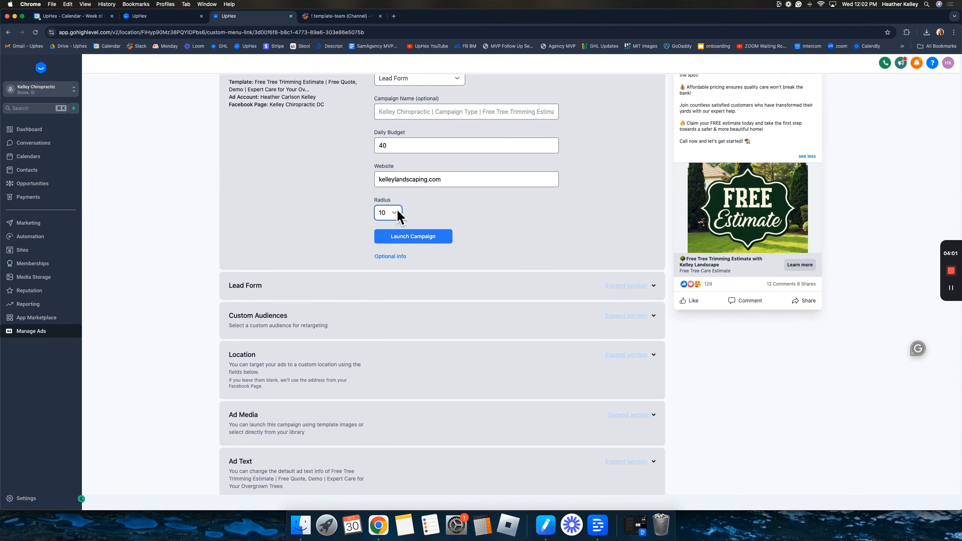
{"action": "left_click", "coordinate": [393, 214]}
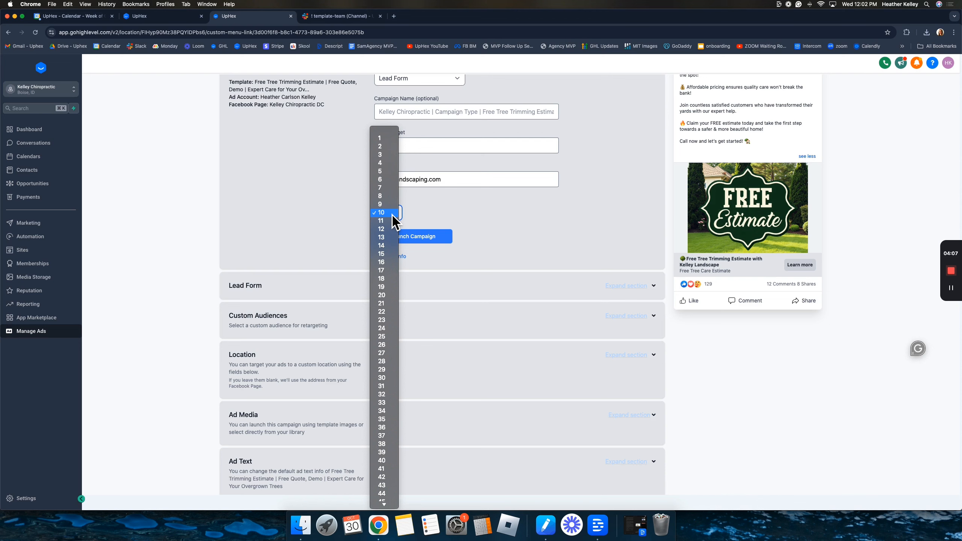
{"action": "left_click", "coordinate": [431, 221]}
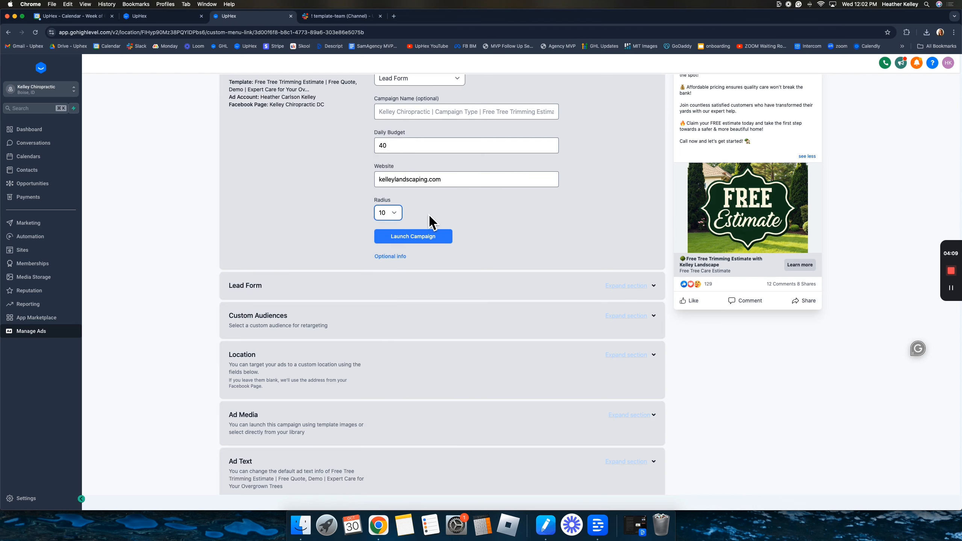
Target the campaign by cities or neighborhoods in the Location section, adding Boise, Idaho and Meridian, Idaho.
{"action": "left_click", "coordinate": [648, 365]}
{"action": "scroll", "coordinate": [484, 380], "scroll_direction": "down", "scroll_amount": 3}
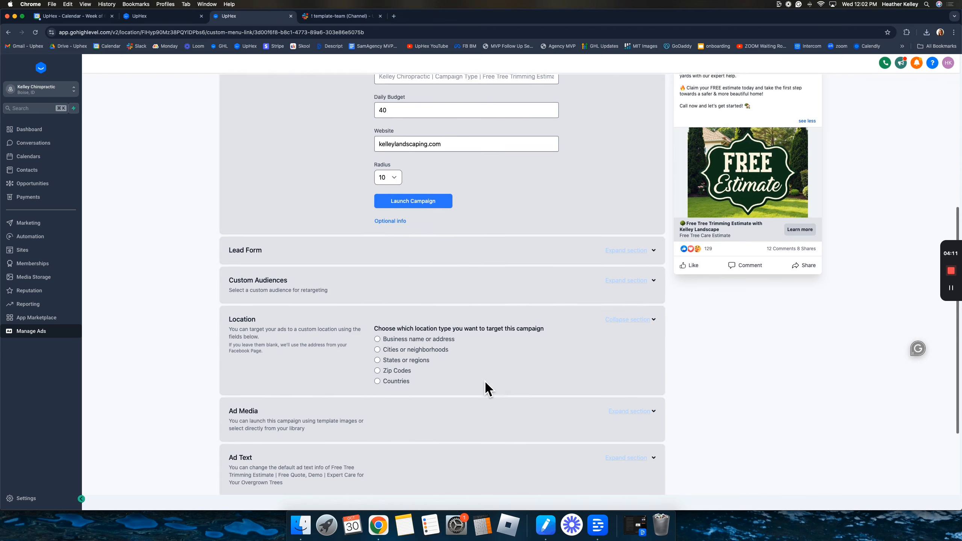
{"action": "left_click", "coordinate": [381, 335]}
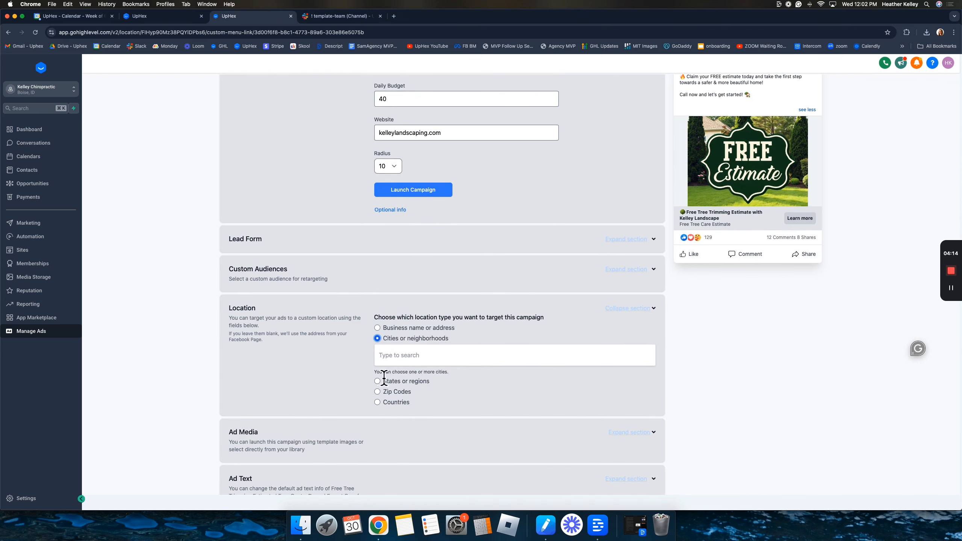
{"action": "left_click", "coordinate": [415, 358]}
{"action": "type", "text": "boi"}
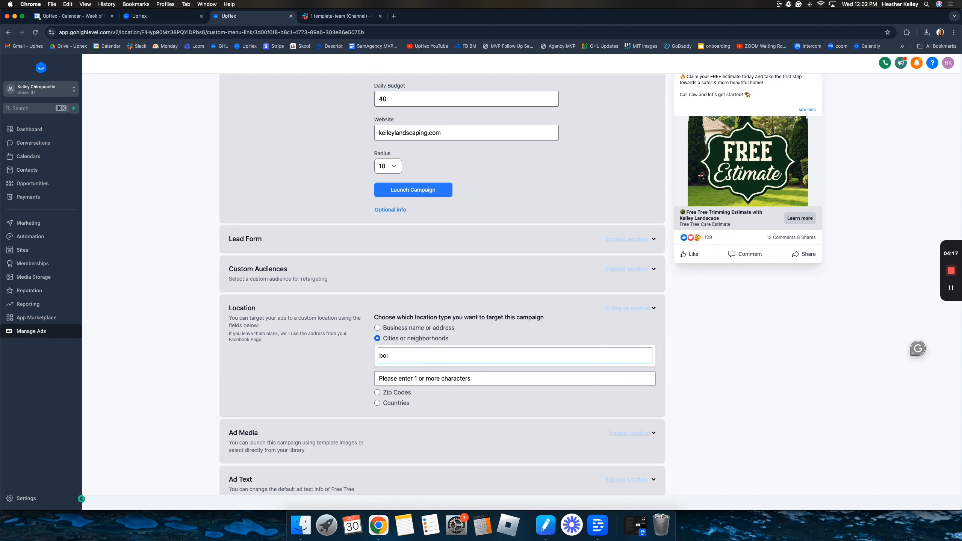
{"action": "type", "text": "se, id"}
{"action": "left_click", "coordinate": [417, 379]}
{"action": "type", "text": "meridian"}
{"action": "type", "text": ", id"}
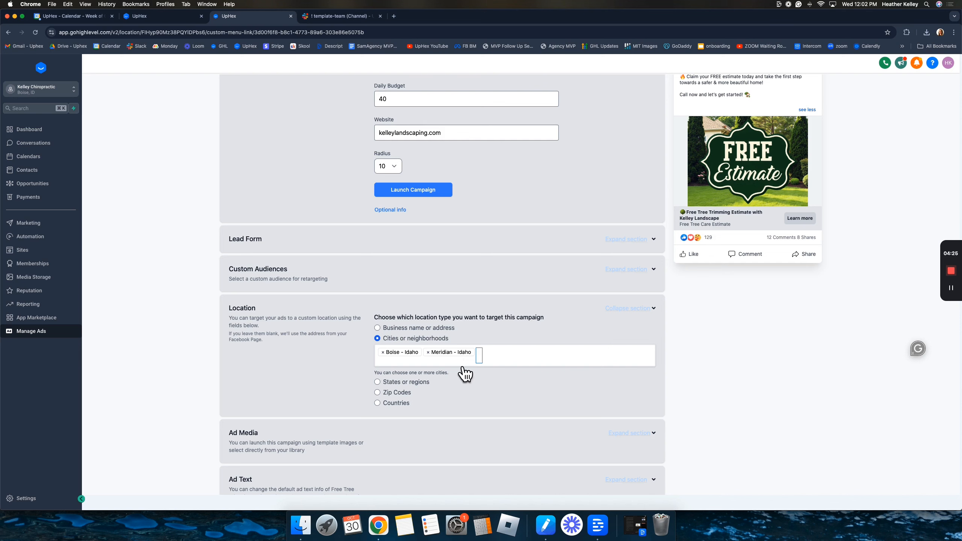
Switch the campaign's location type to States or regions.
{"action": "left_click", "coordinate": [379, 383]}
{"action": "left_click", "coordinate": [389, 366]}
{"action": "left_click", "coordinate": [343, 381]}
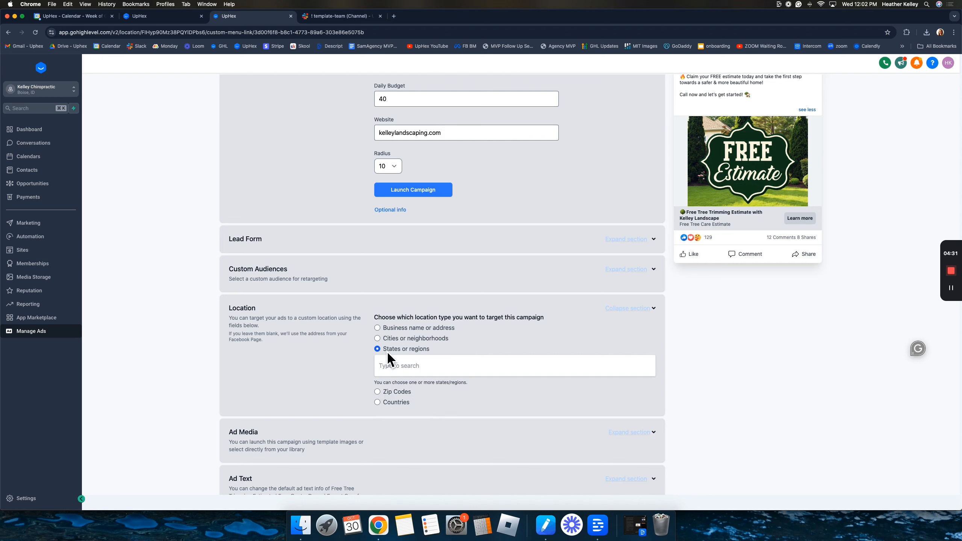
Collapse the Location section and hide the optional campaign settings.
{"action": "left_click", "coordinate": [639, 308]}
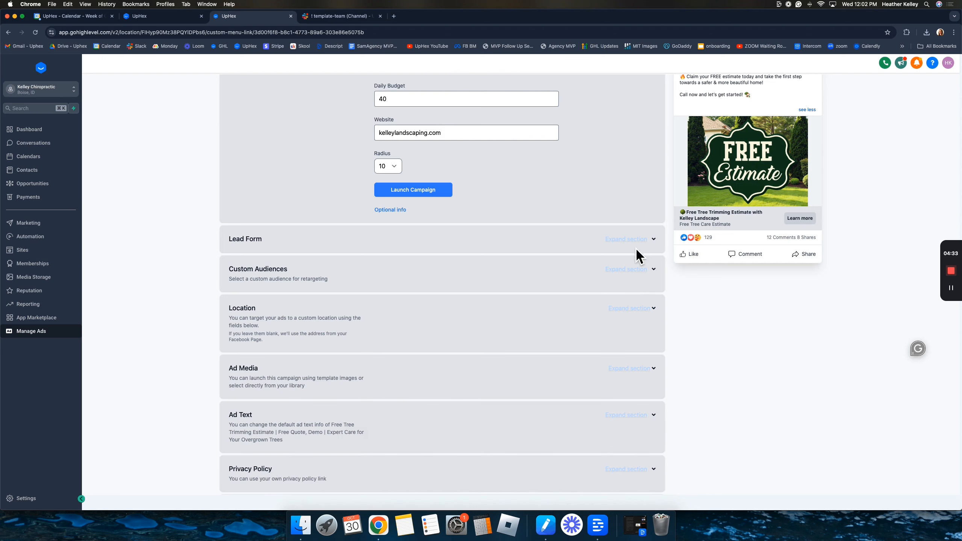
{"action": "left_click", "coordinate": [637, 243]}
{"action": "left_click", "coordinate": [392, 211]}
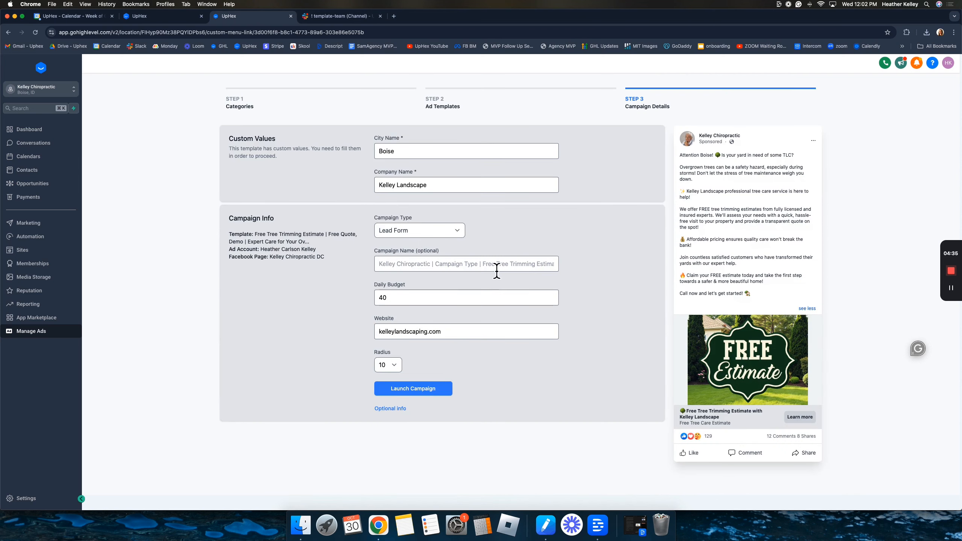